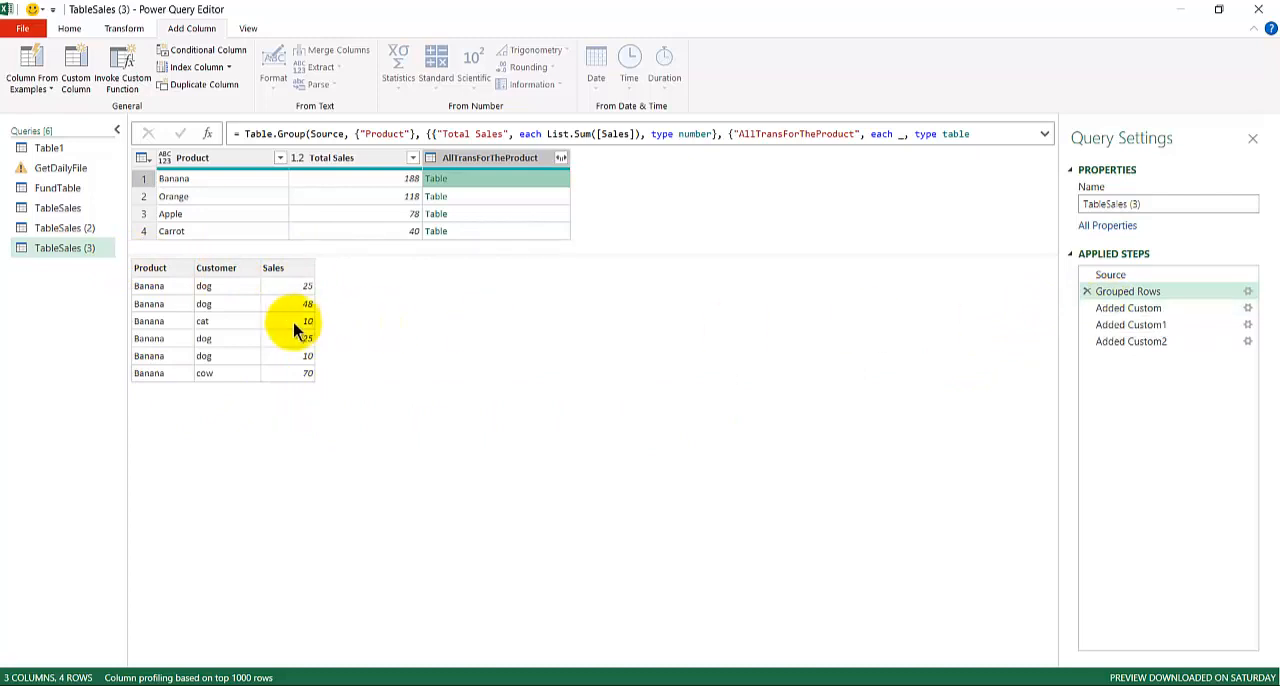
Open the Added Custom step and compare Banana's original transactions table with its transposed table in the Custom column.
{"action": "left_click", "coordinate": [1163, 310]}
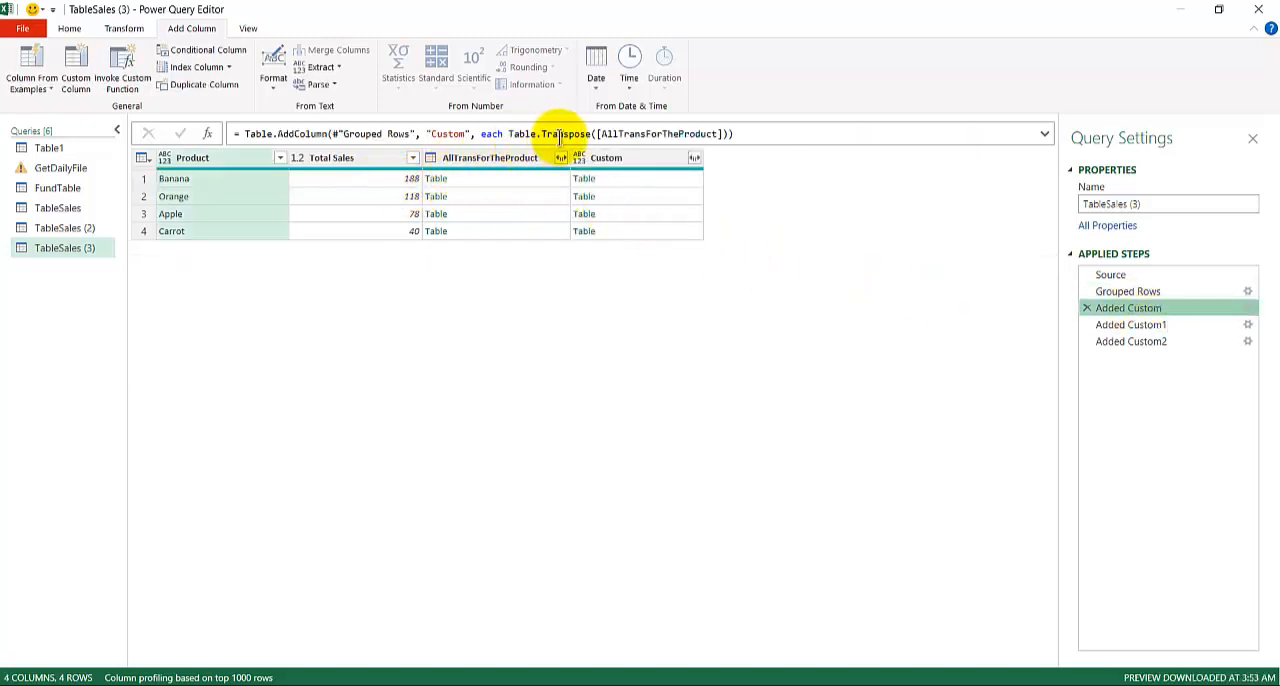
{"action": "left_click", "coordinate": [614, 178]}
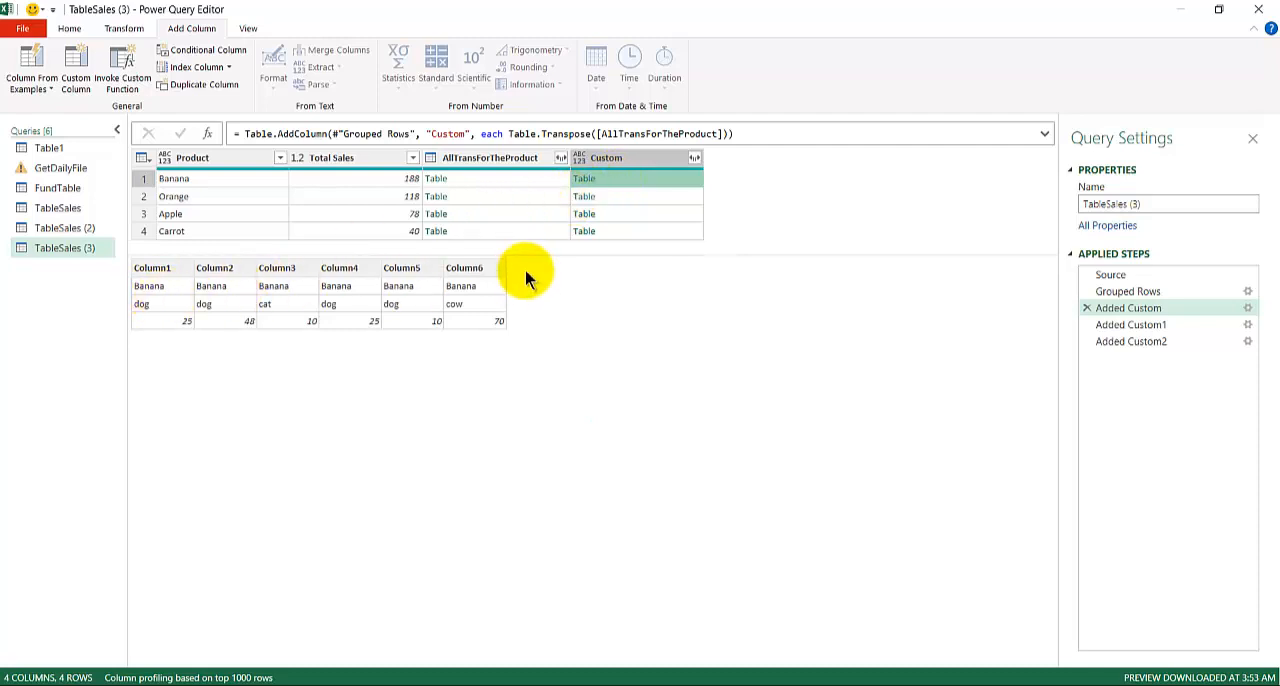
{"action": "left_click", "coordinate": [496, 178]}
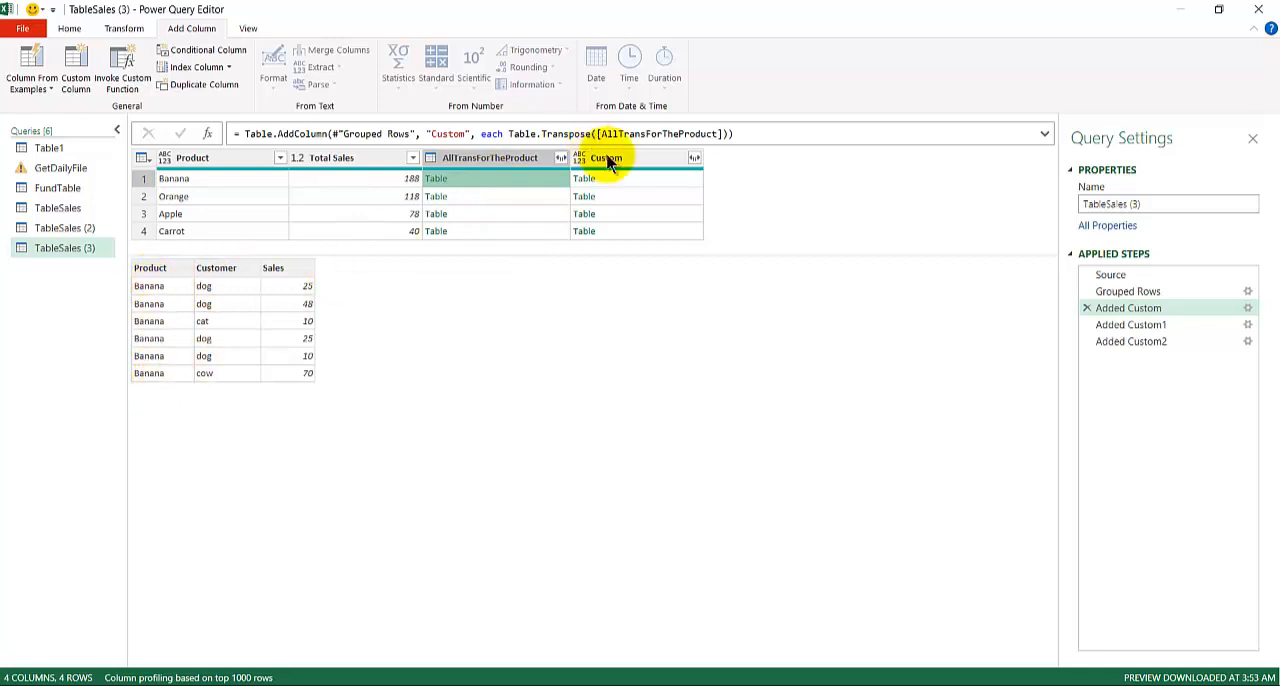
{"action": "left_click", "coordinate": [627, 180]}
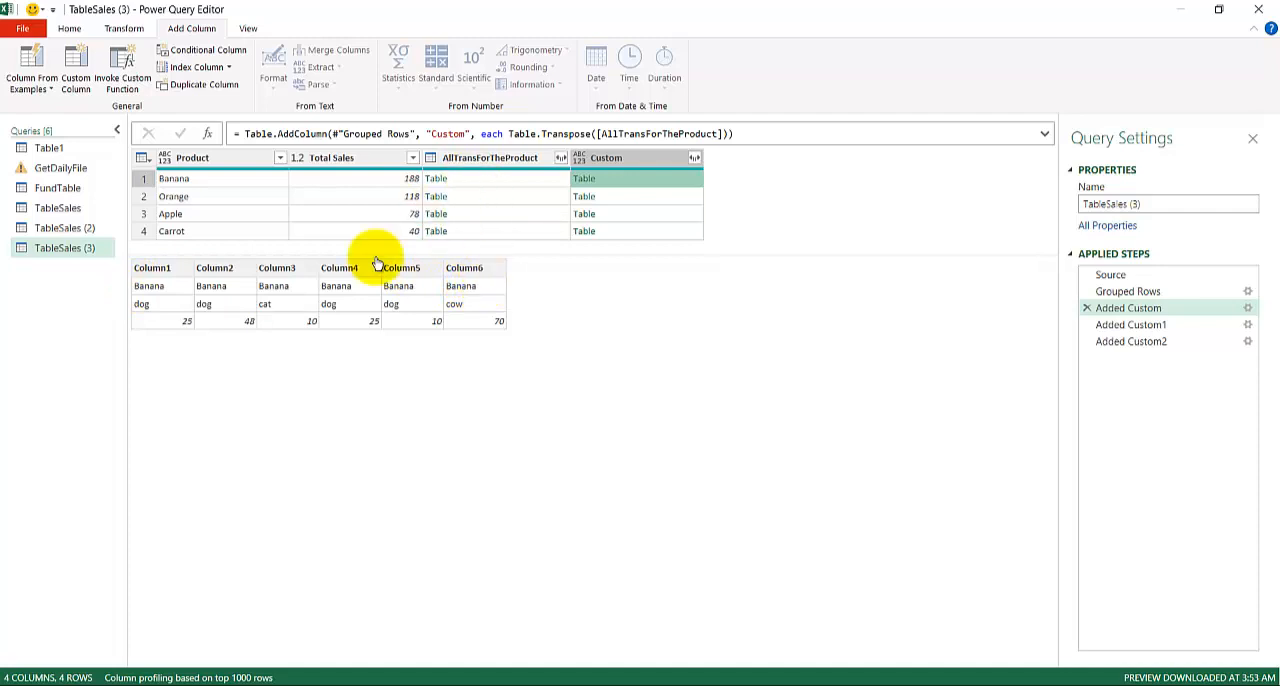
{"action": "left_click", "coordinate": [530, 178]}
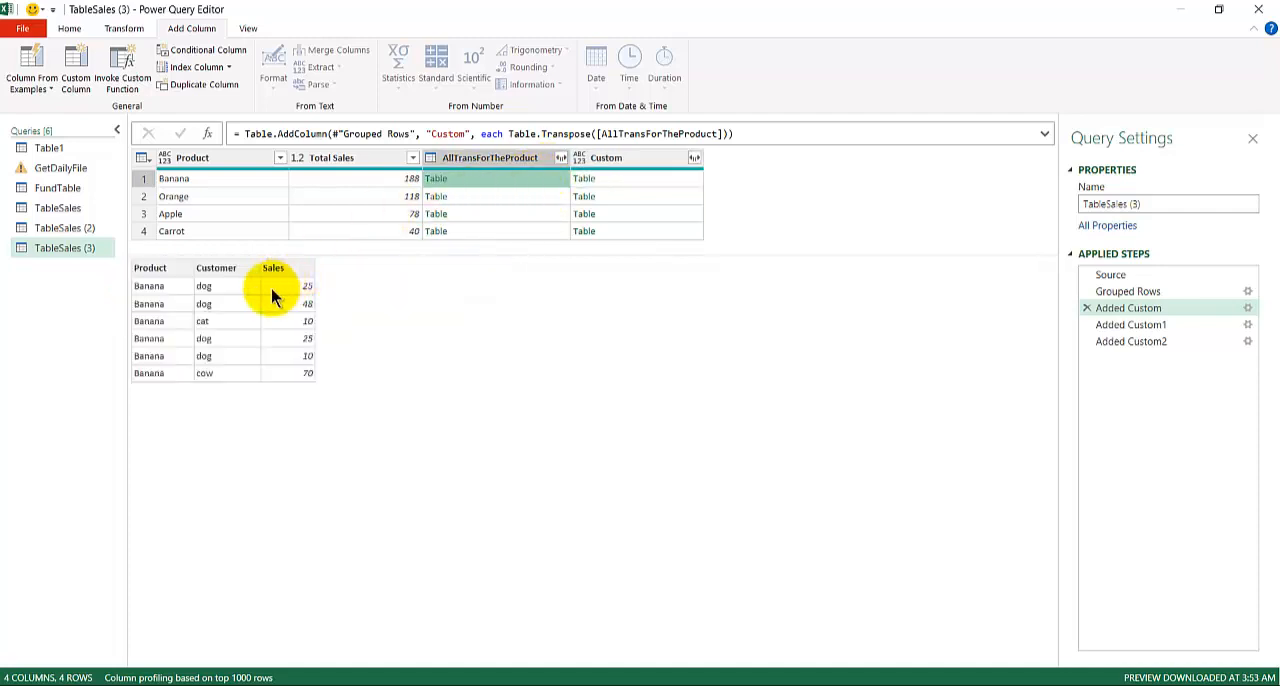
{"action": "left_click", "coordinate": [624, 178]}
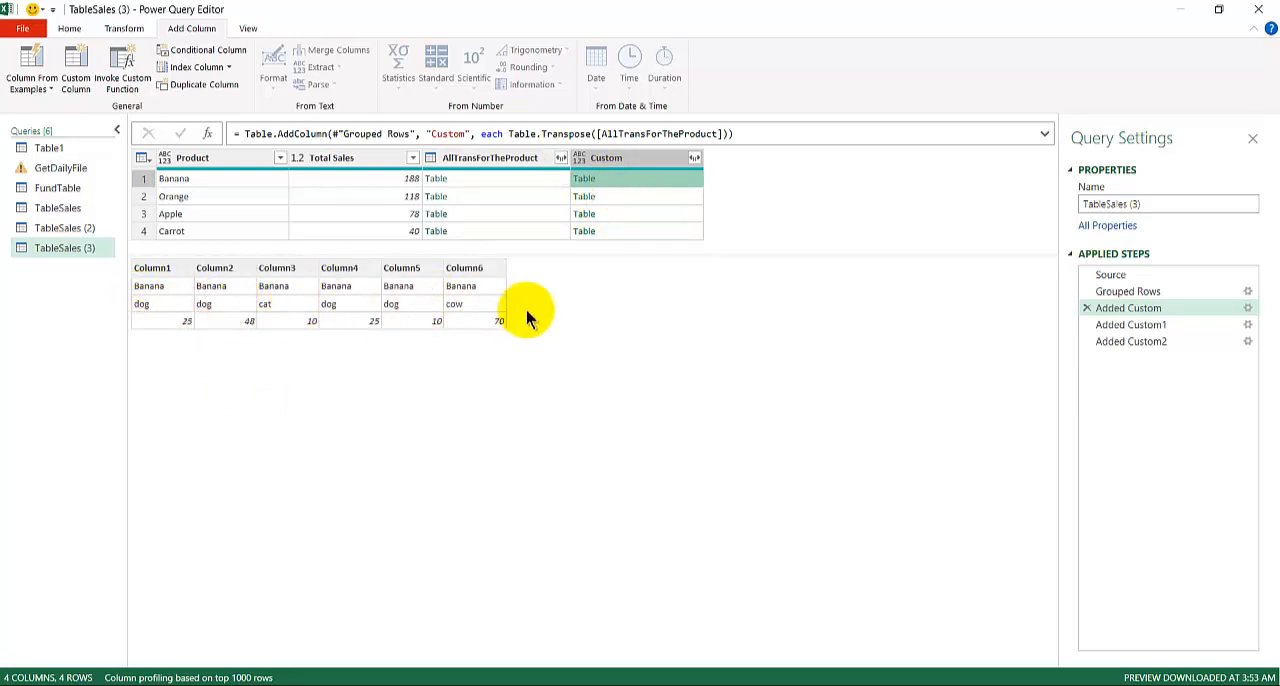
Delete the Added Custom step and all steps following it from the TableSales (3) query.
{"action": "left_click_drag", "start_coordinate": [1098, 308], "coordinate": [1133, 312]}
{"action": "right_click", "coordinate": [1133, 312]}
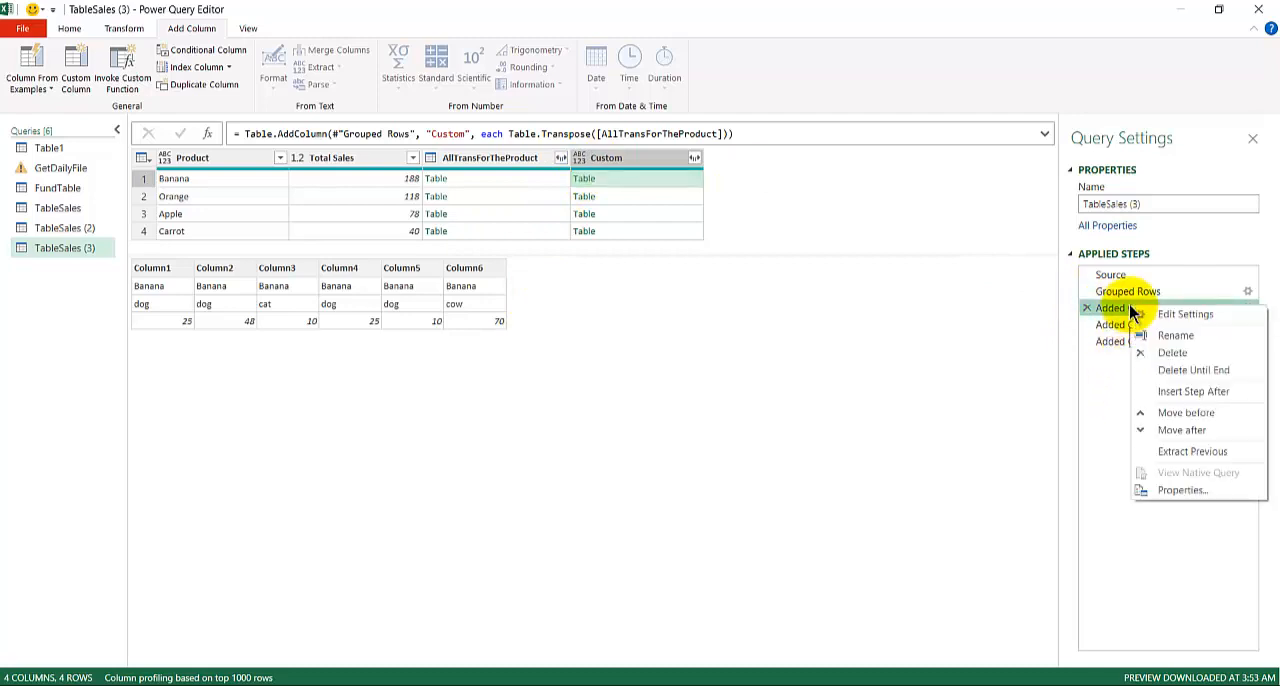
{"action": "left_click", "coordinate": [1175, 370]}
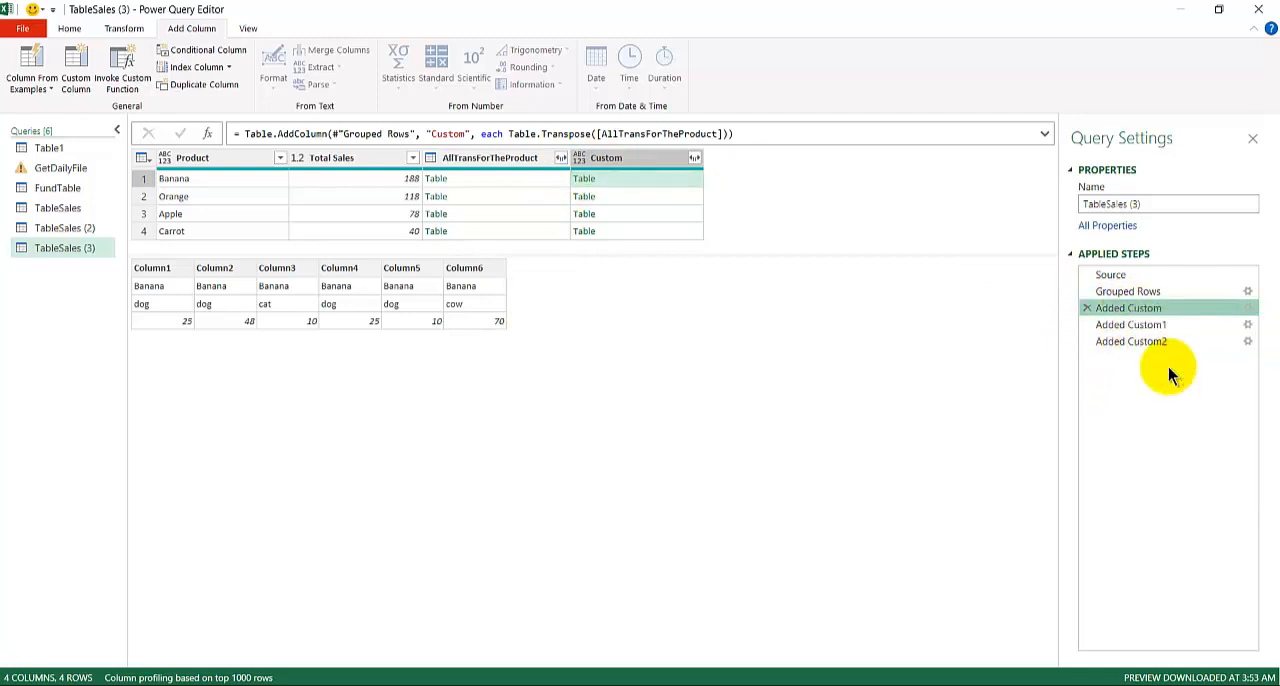
{"action": "left_click", "coordinate": [719, 383]}
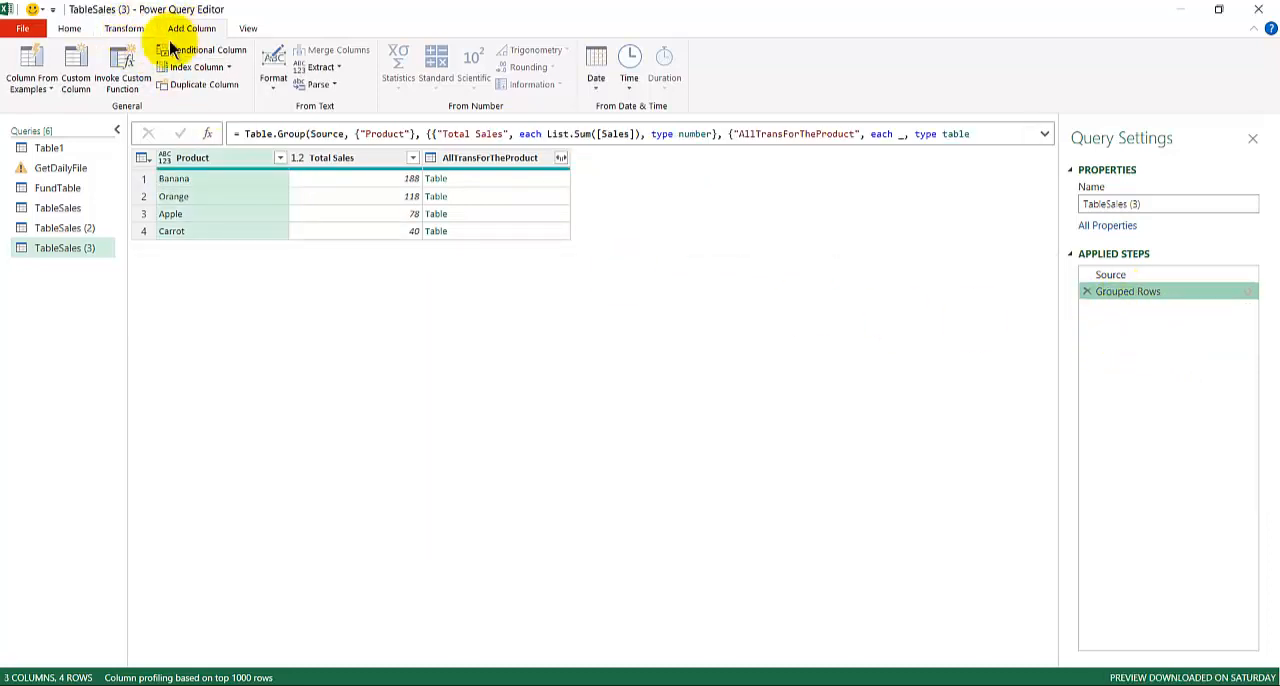
Add a custom column named Custom with the formula Table.Transpose([AllTransForTheProduct]).
{"action": "left_click", "coordinate": [75, 75]}
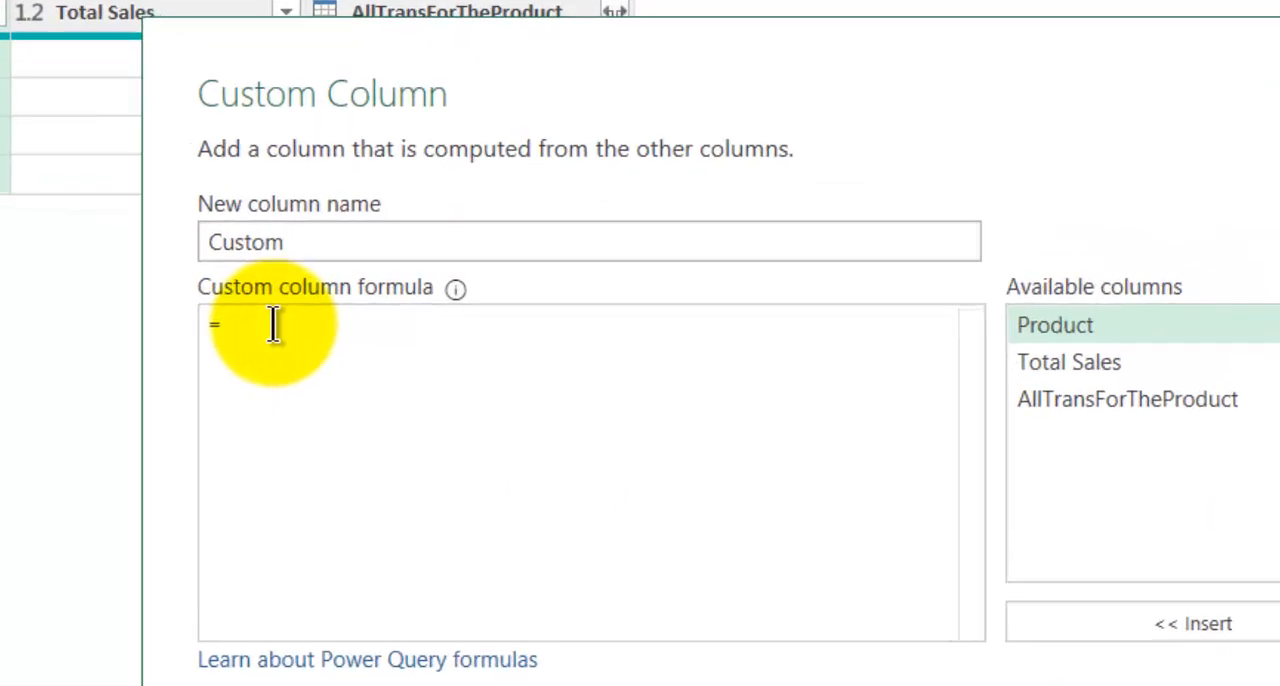
{"action": "type", "text": "Table."}
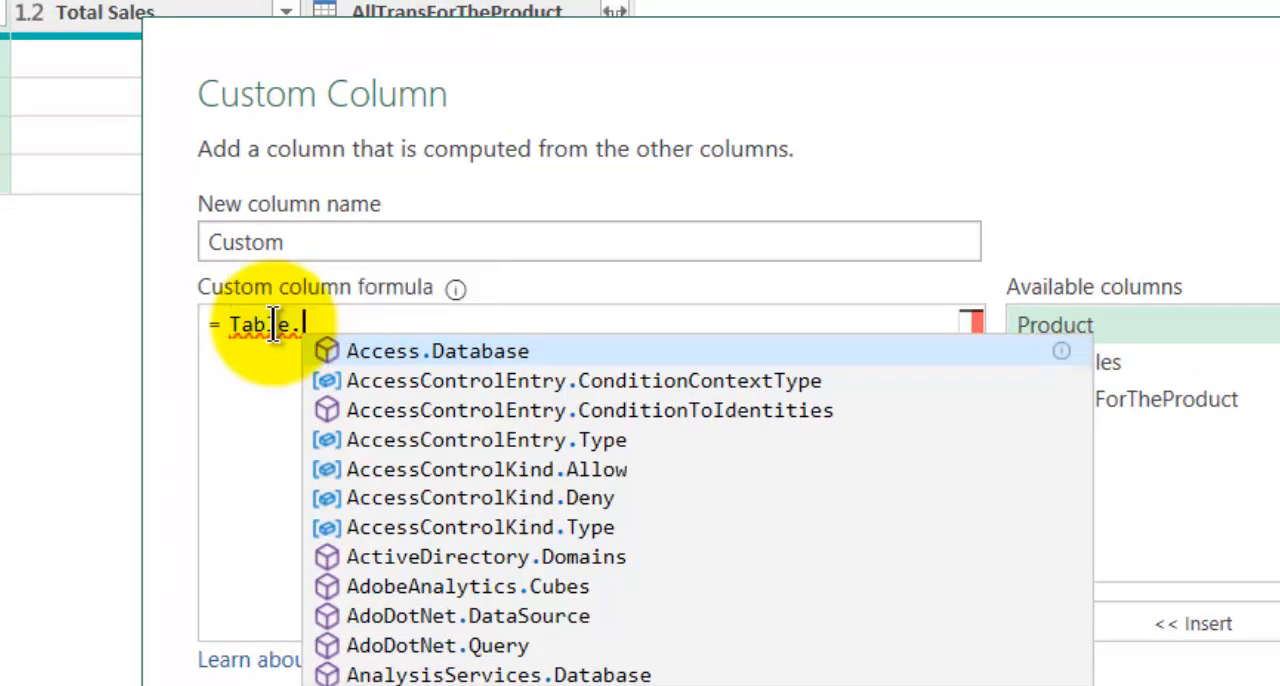
{"action": "type", "text": "Transpose("}
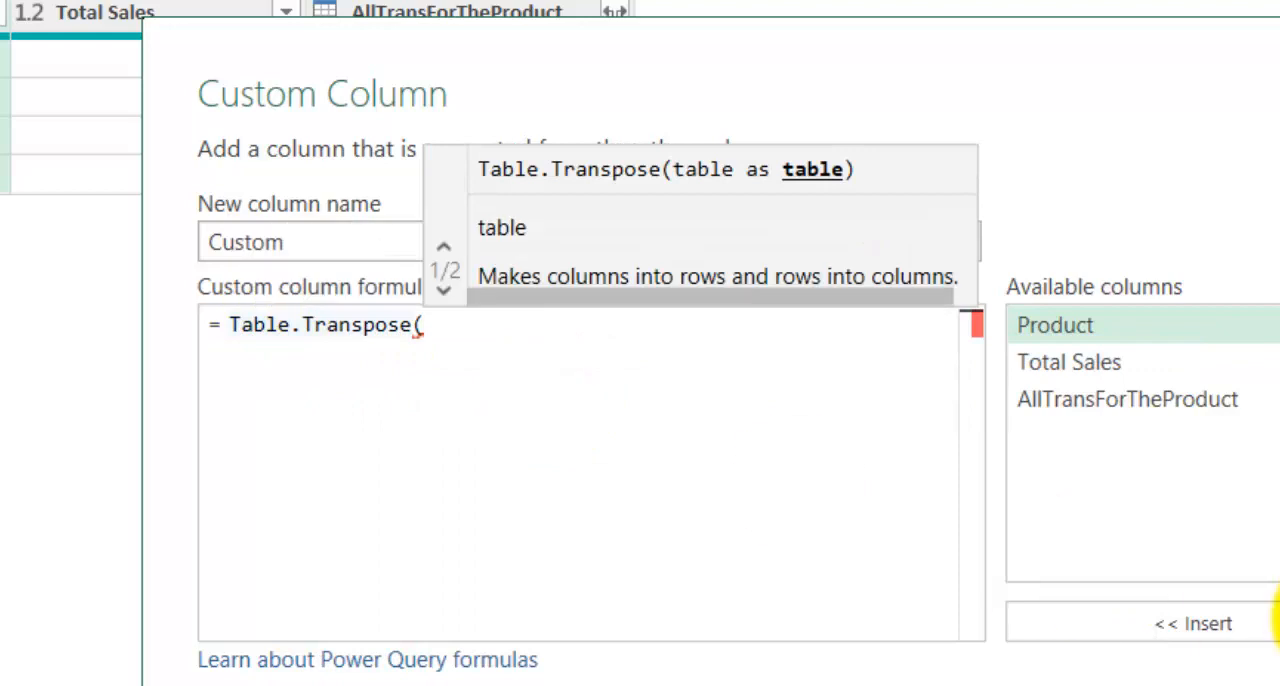
{"action": "double_click", "coordinate": [1222, 400]}
{"action": "type", "text": ")"}
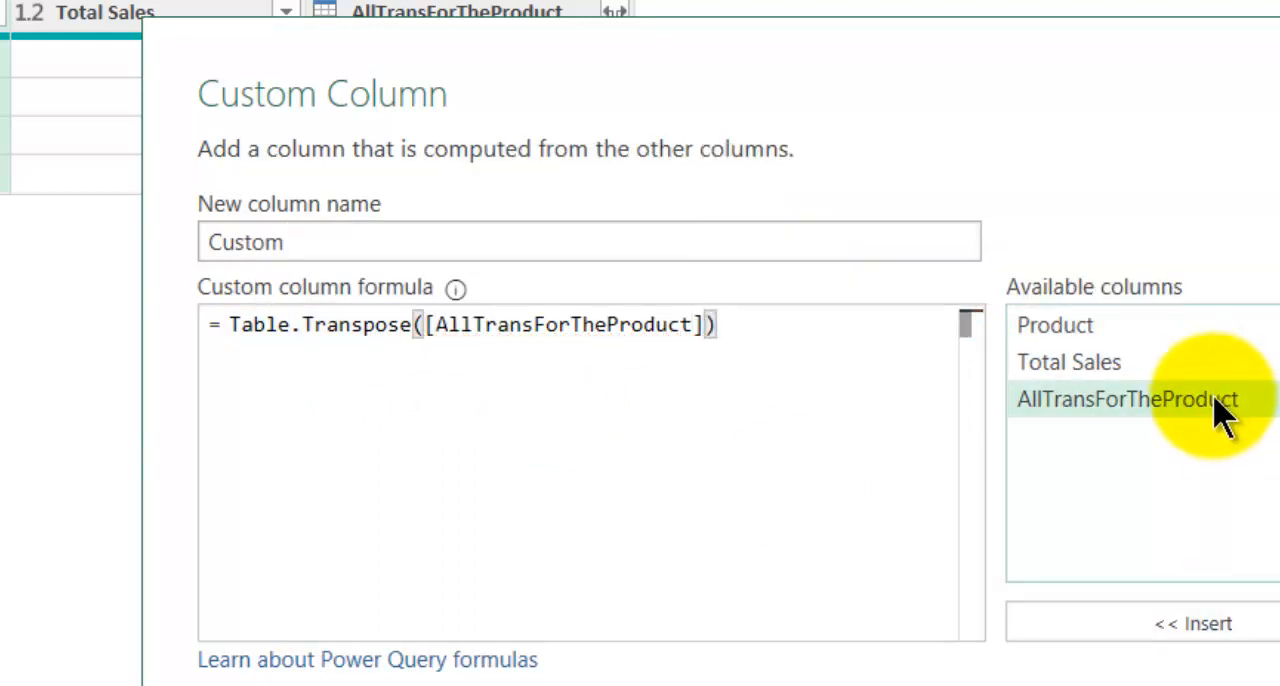
{"action": "left_click", "coordinate": [1190, 685]}
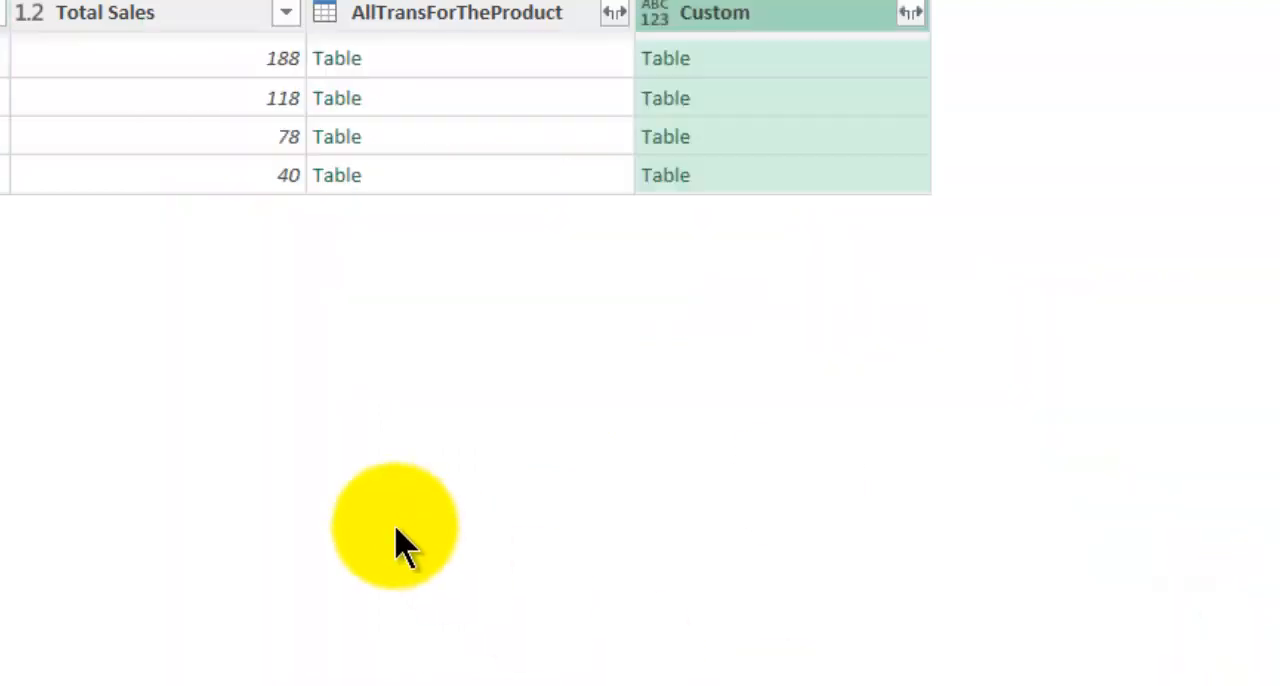
Preview Banana's transposed and original tables, and delete the Added Custom step.
{"action": "left_click", "coordinate": [632, 174]}
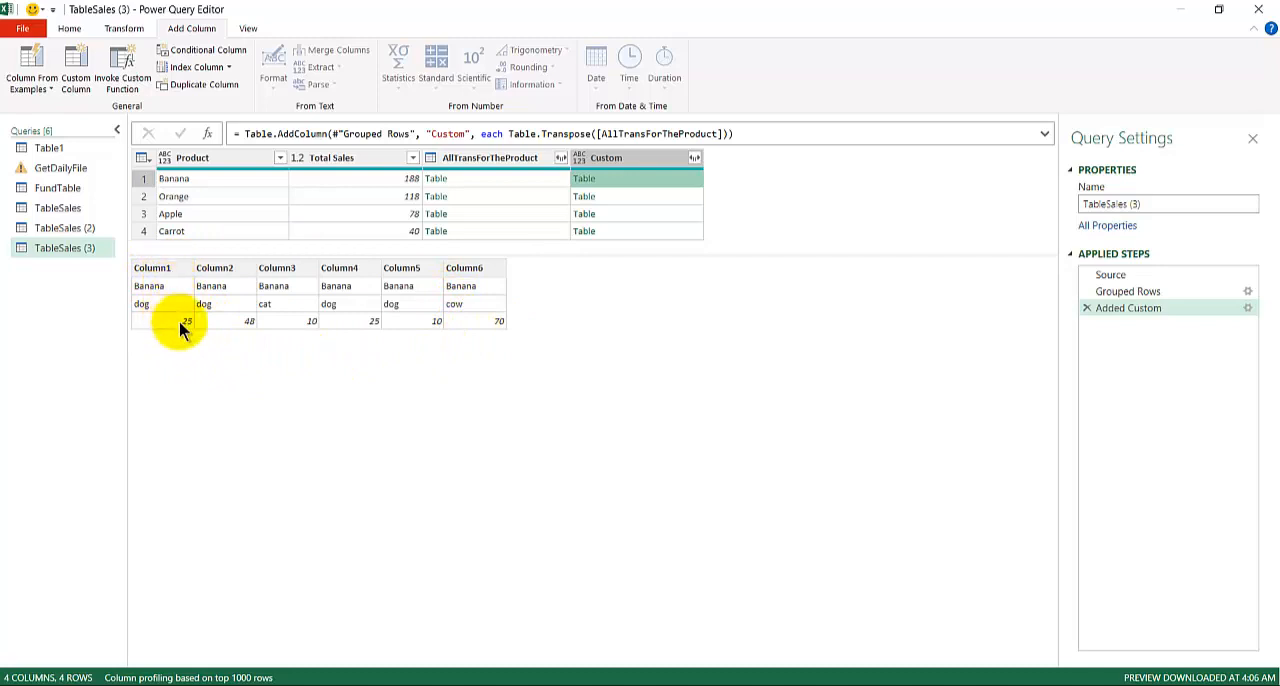
{"action": "left_click", "coordinate": [497, 177]}
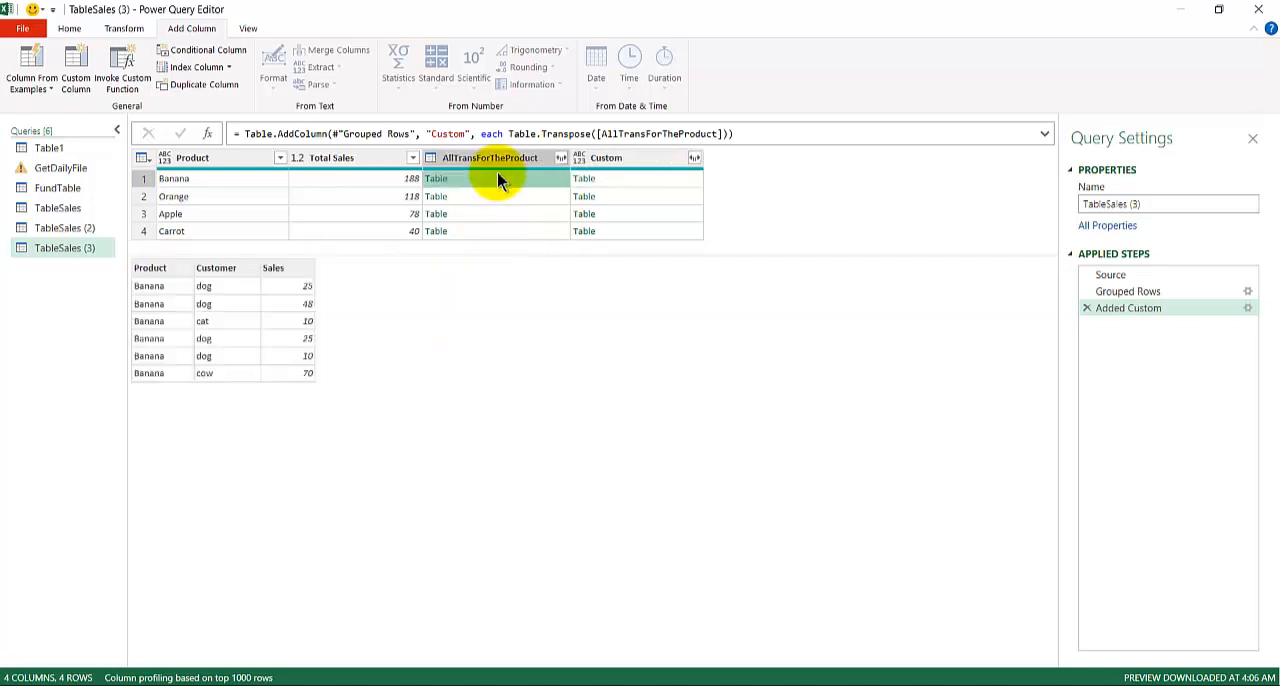
{"action": "left_click", "coordinate": [1087, 308]}
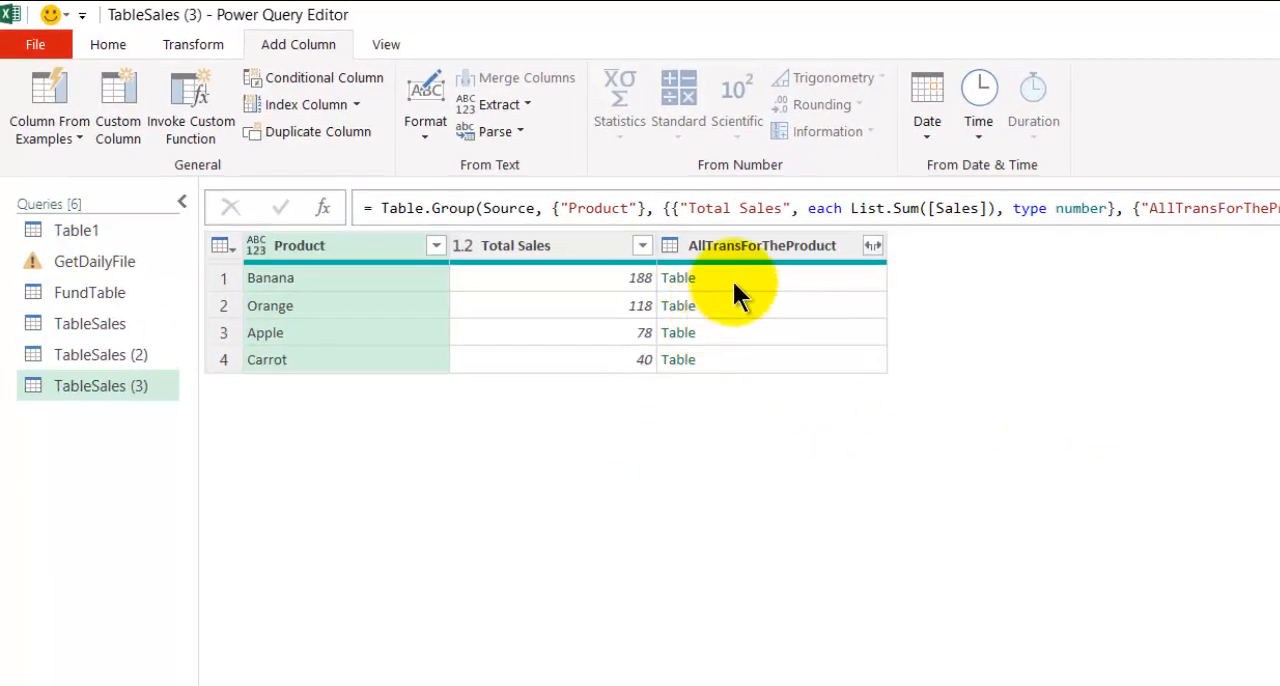
Add a custom column named Custom with the formula [AllTransForTheProduct][Sales] and preview Banana's list.
{"action": "left_click", "coordinate": [469, 178]}
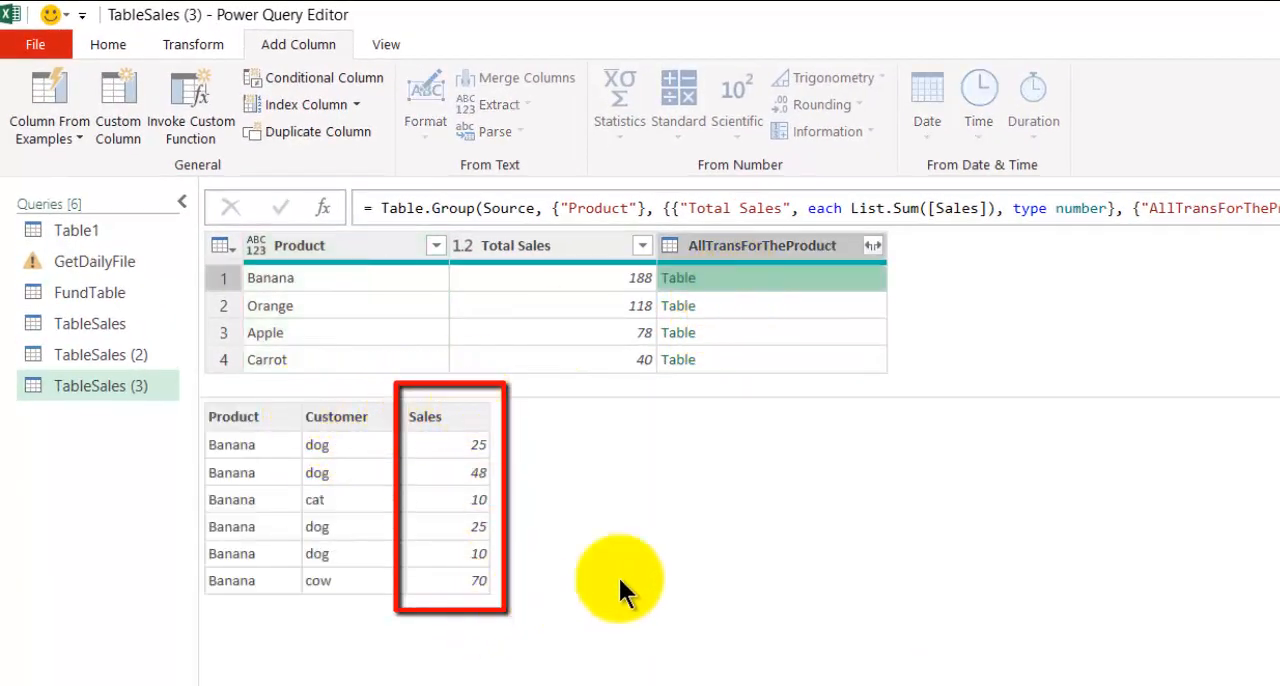
{"action": "left_click", "coordinate": [124, 84]}
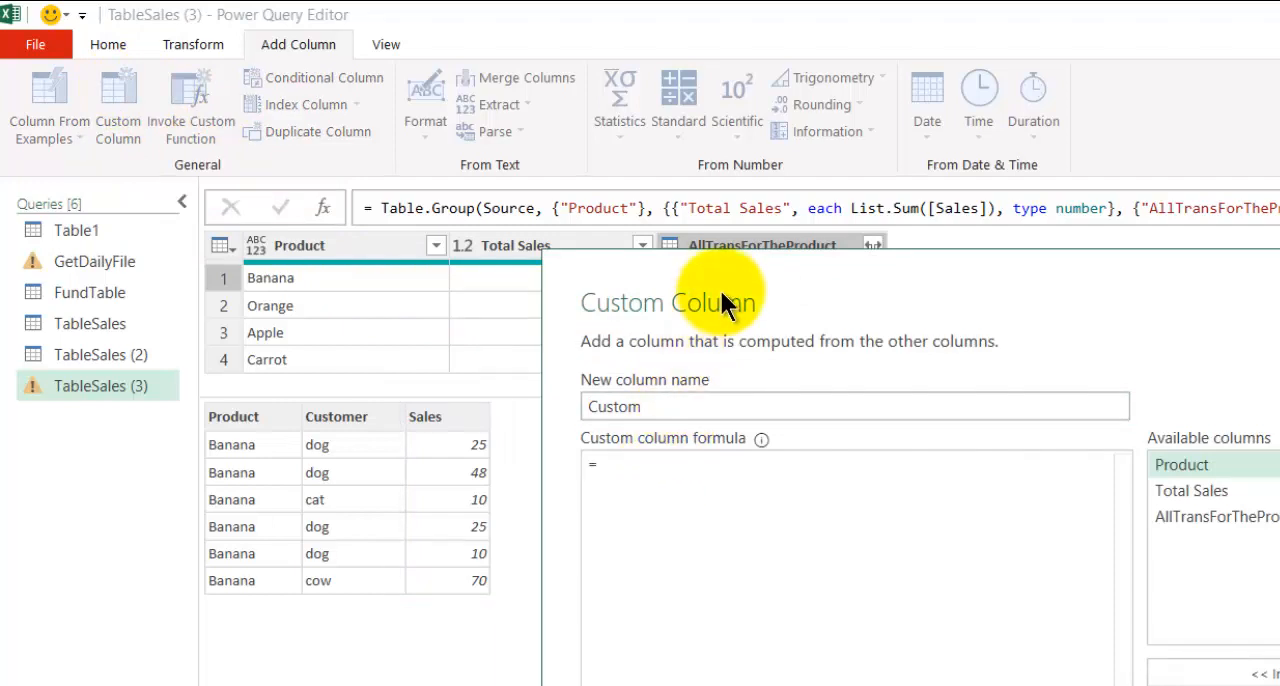
{"action": "left_click_drag", "start_coordinate": [720, 290], "coordinate": [783, 482]}
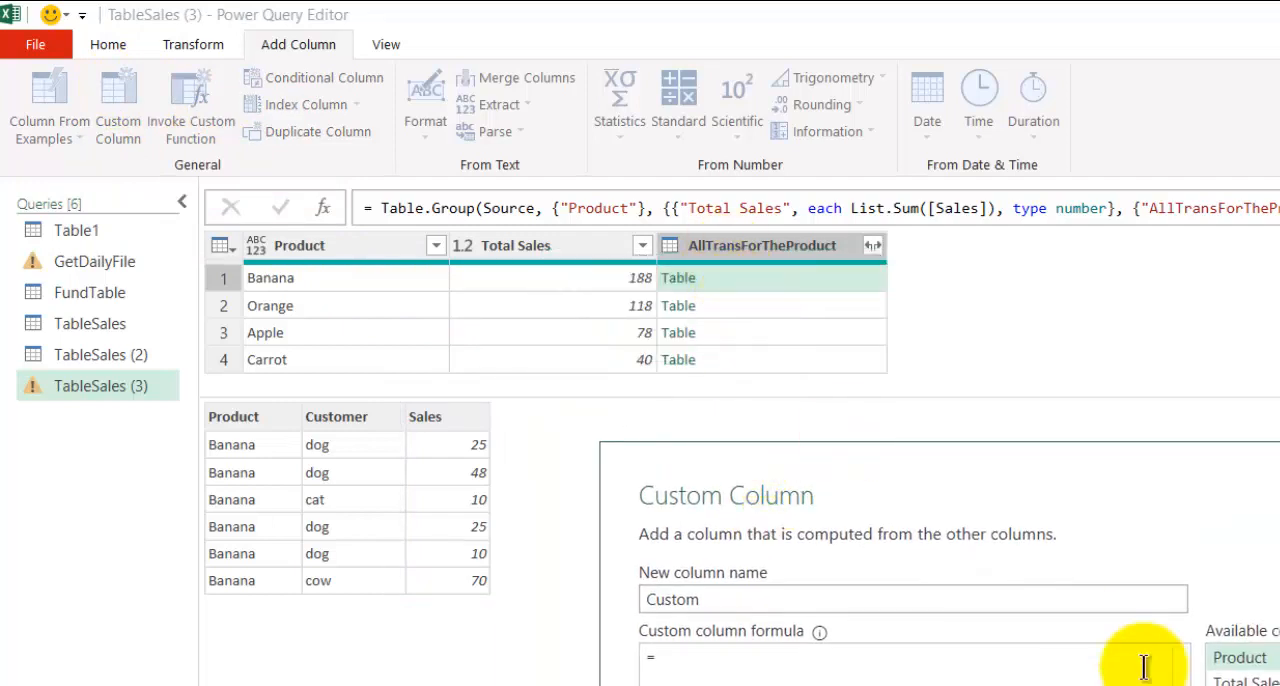
{"action": "double_click", "coordinate": [1243, 680]}
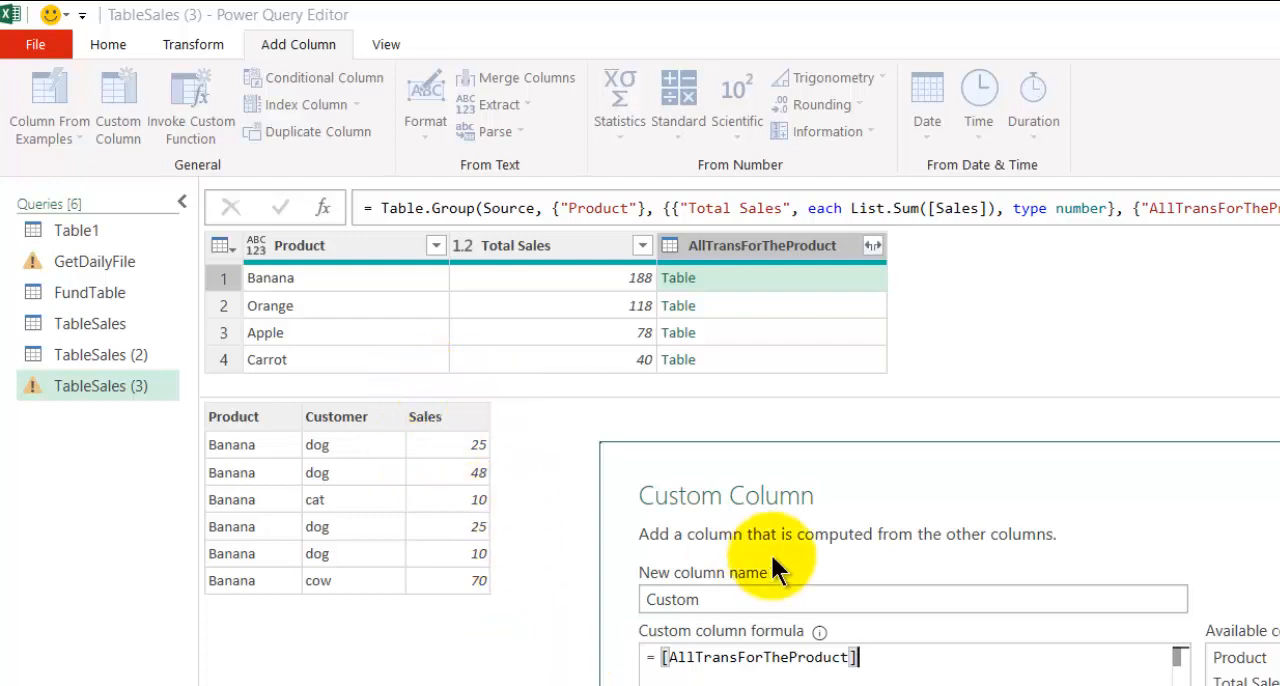
{"action": "type", "text": "[Sales]"}
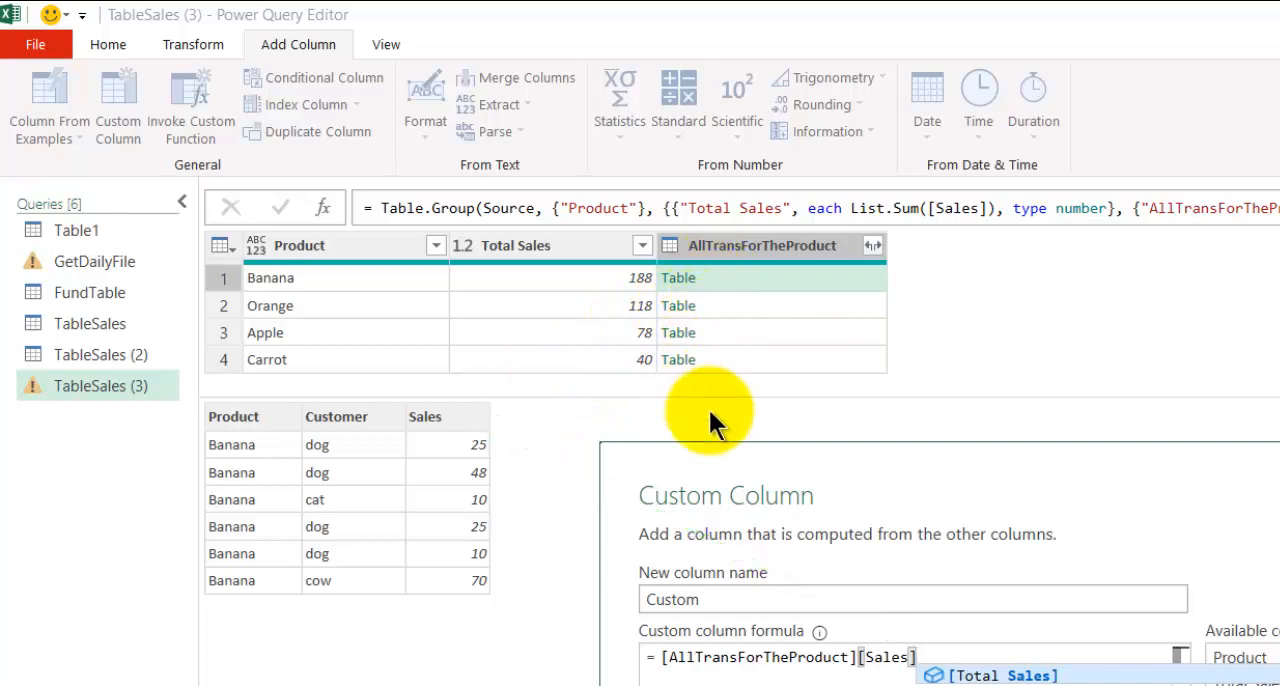
{"action": "left_click", "coordinate": [855, 630]}
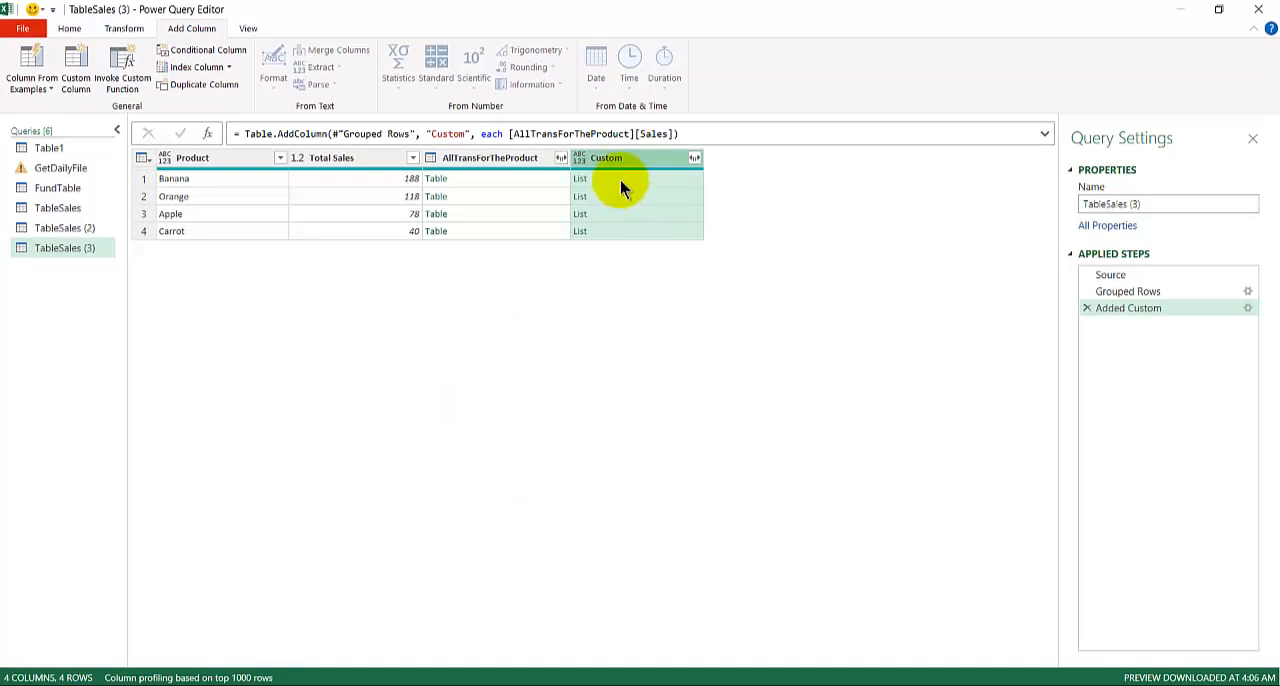
{"action": "left_click", "coordinate": [619, 181]}
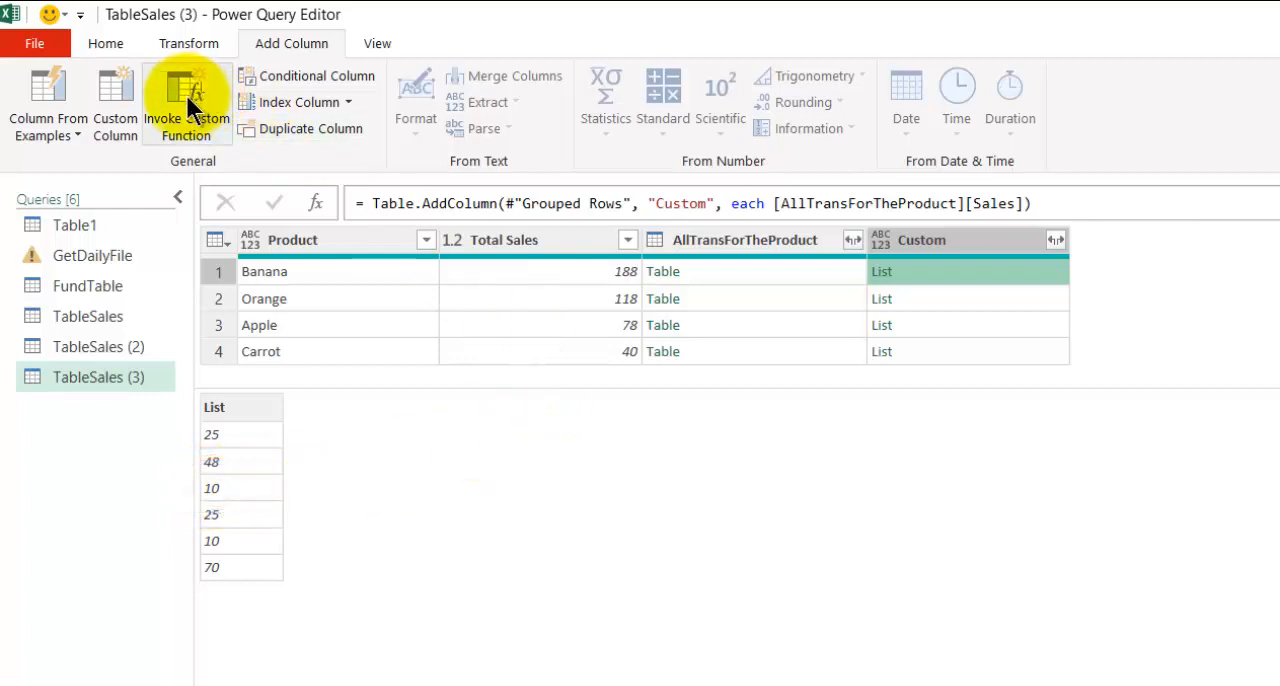
Add a custom column named Custom.1 with the formula [Custom]{2} to extract the third item of each list.
{"action": "left_click", "coordinate": [127, 92]}
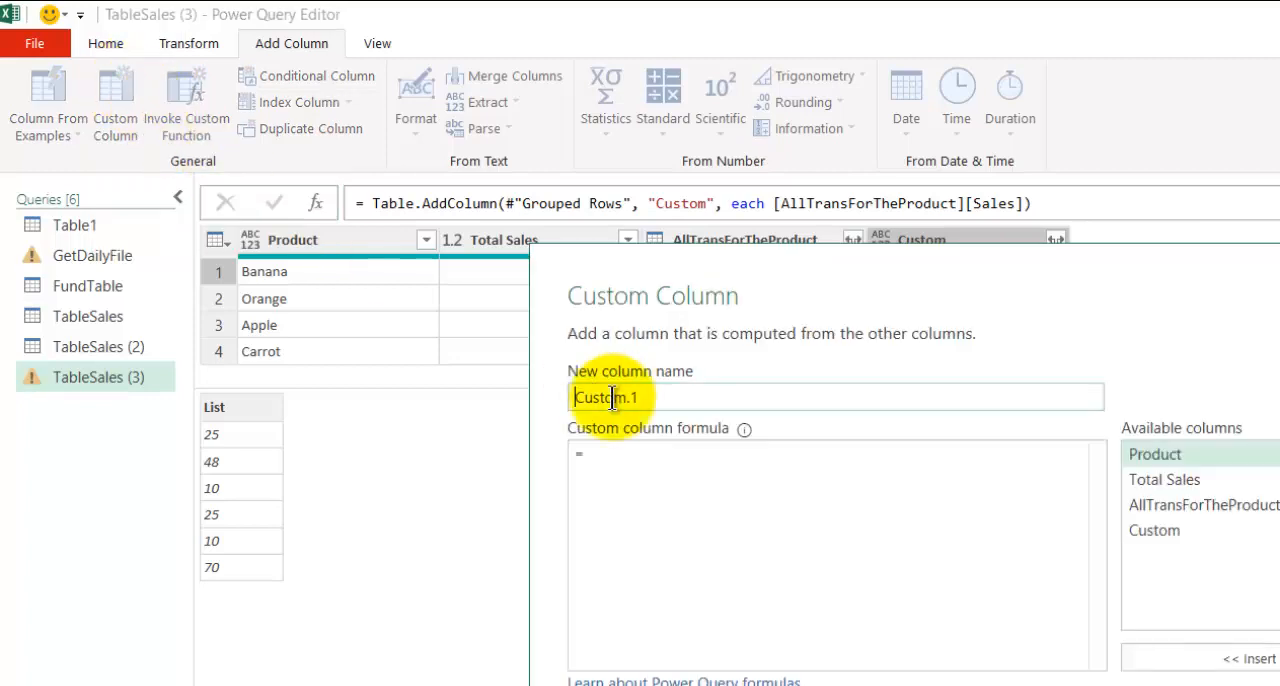
{"action": "left_click", "coordinate": [677, 465]}
{"action": "double_click", "coordinate": [1145, 525]}
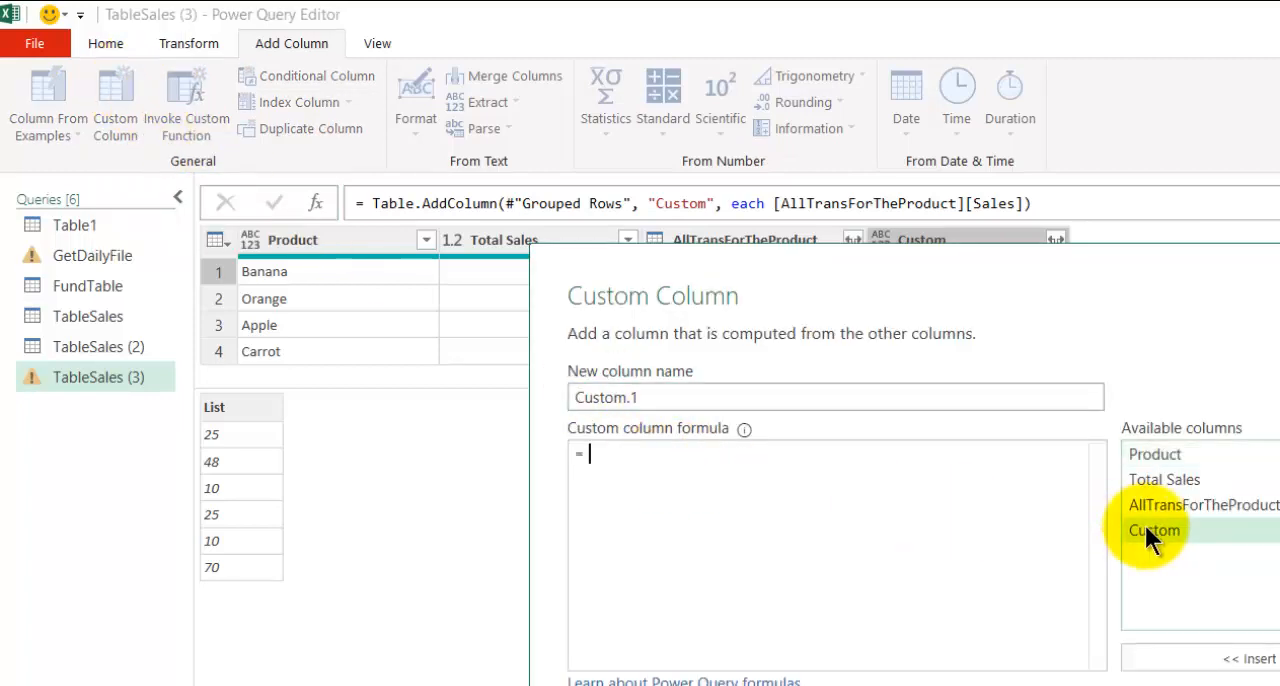
{"action": "left_click_drag", "start_coordinate": [812, 307], "coordinate": [852, 430]}
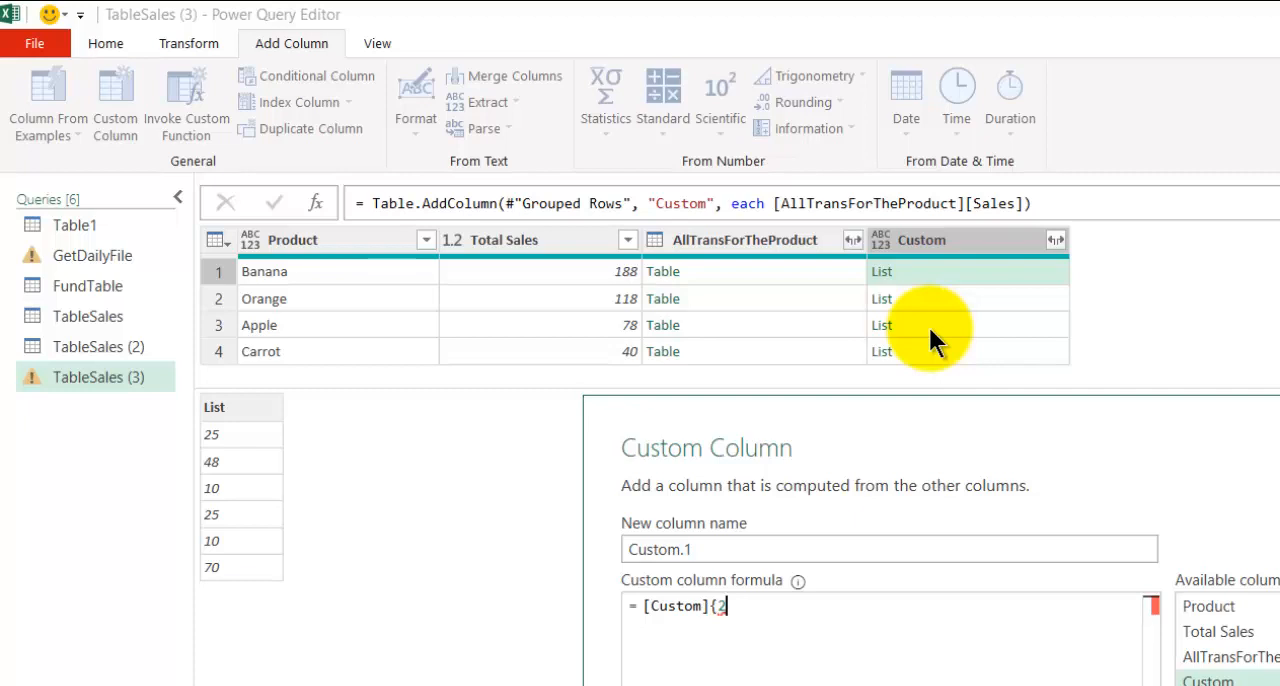
{"action": "type", "text": "}"}
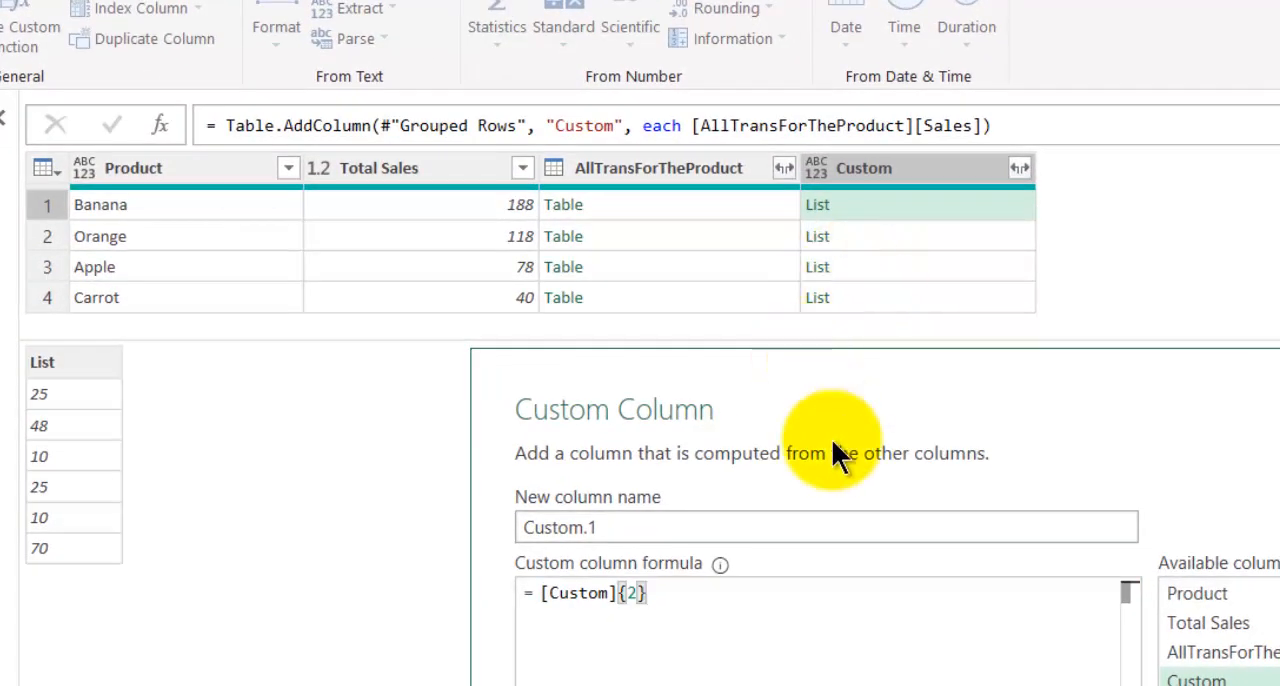
{"action": "left_click", "coordinate": [1000, 683]}
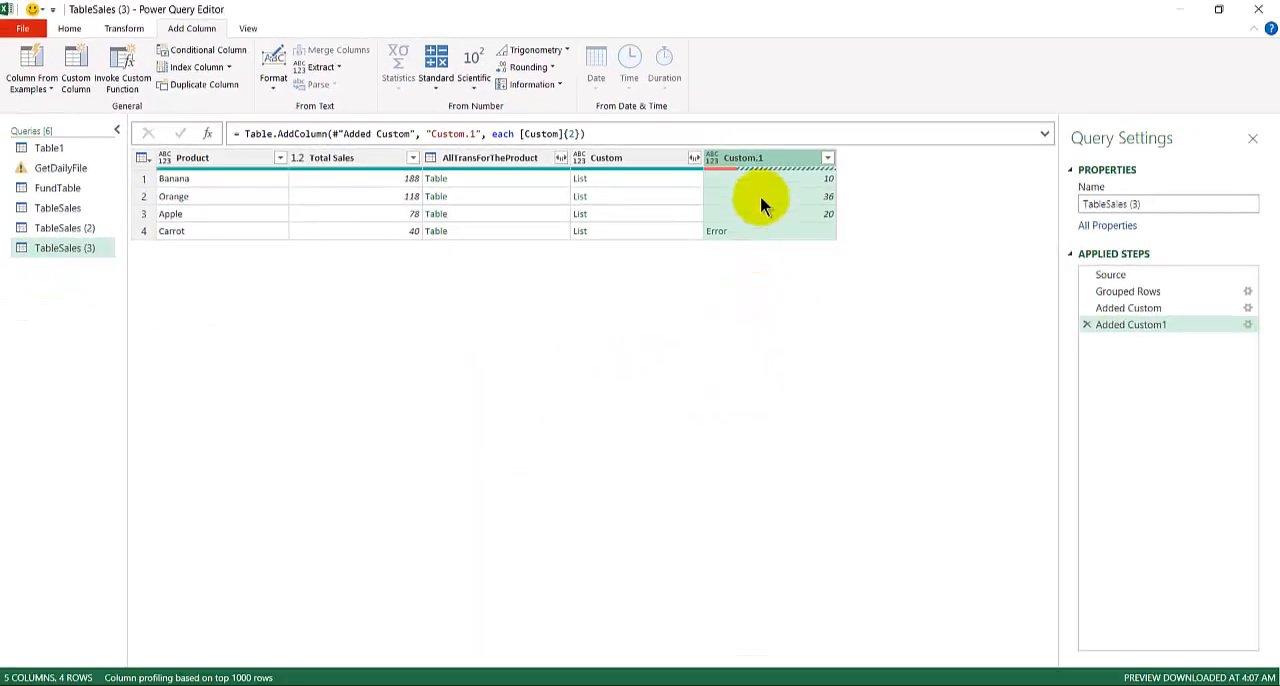
Preview the Custom column's lists for Banana, Orange, Apple and Carrot to check them against the Custom.1 values.
{"action": "left_click", "coordinate": [657, 178]}
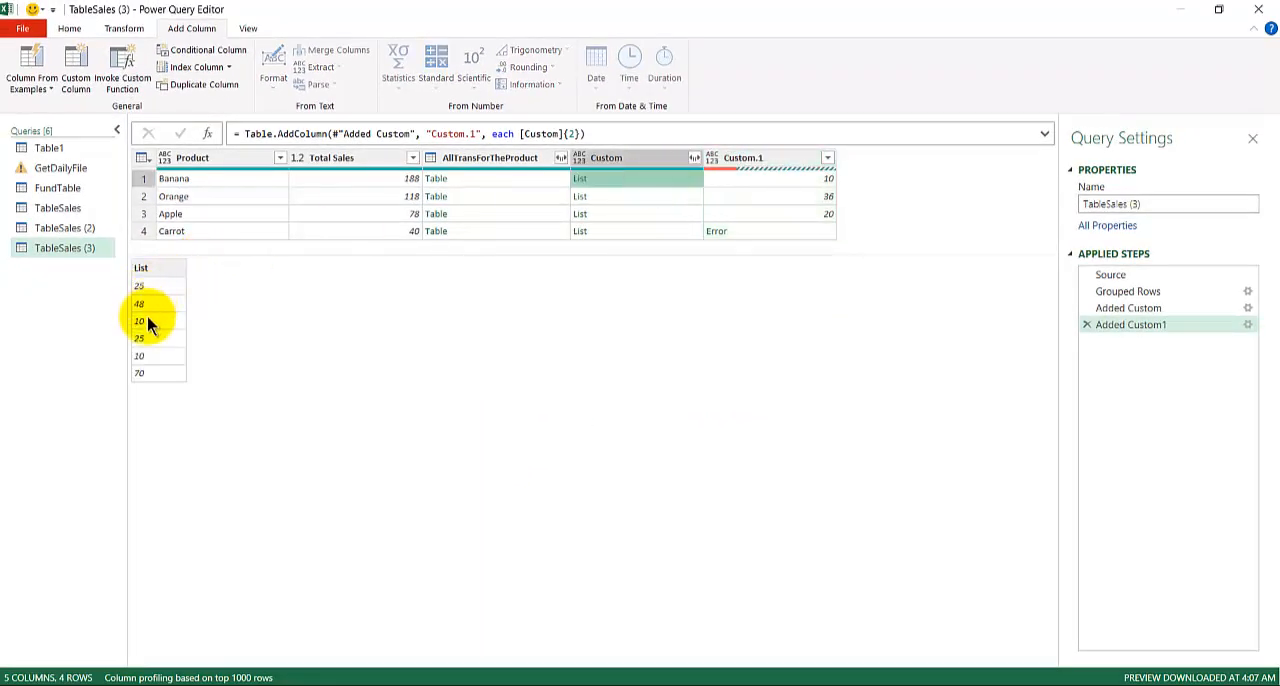
{"action": "left_click", "coordinate": [662, 197]}
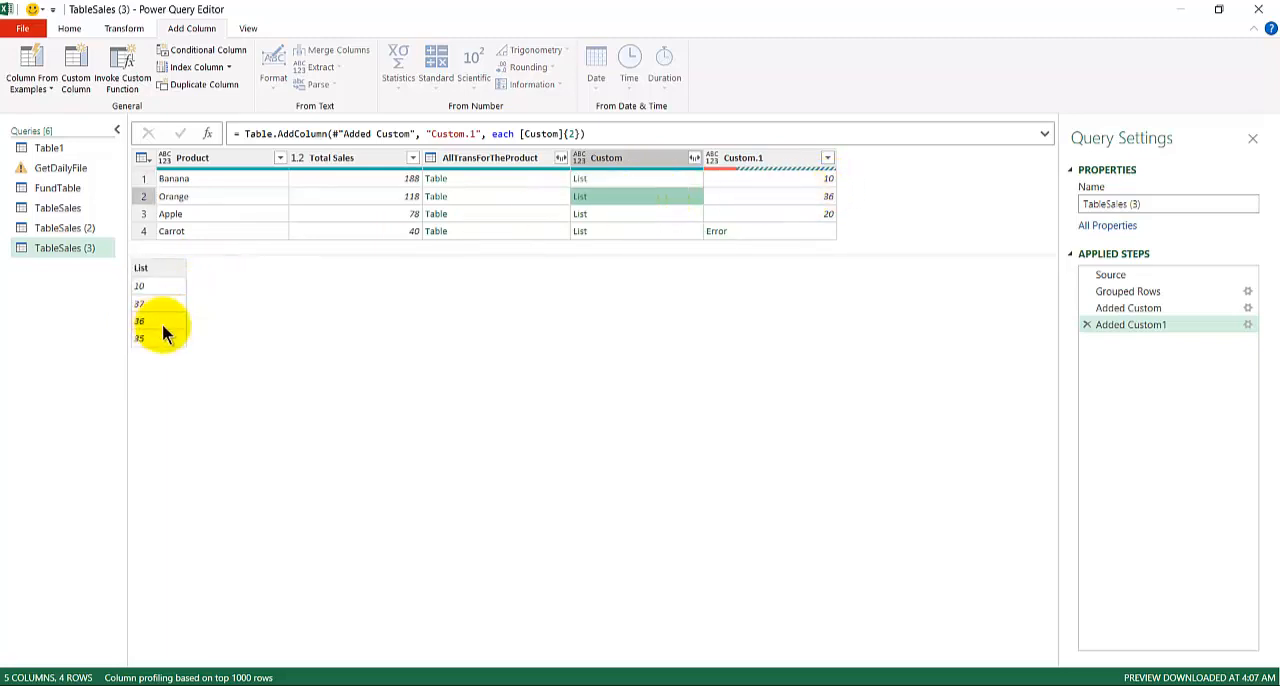
{"action": "left_click", "coordinate": [648, 214]}
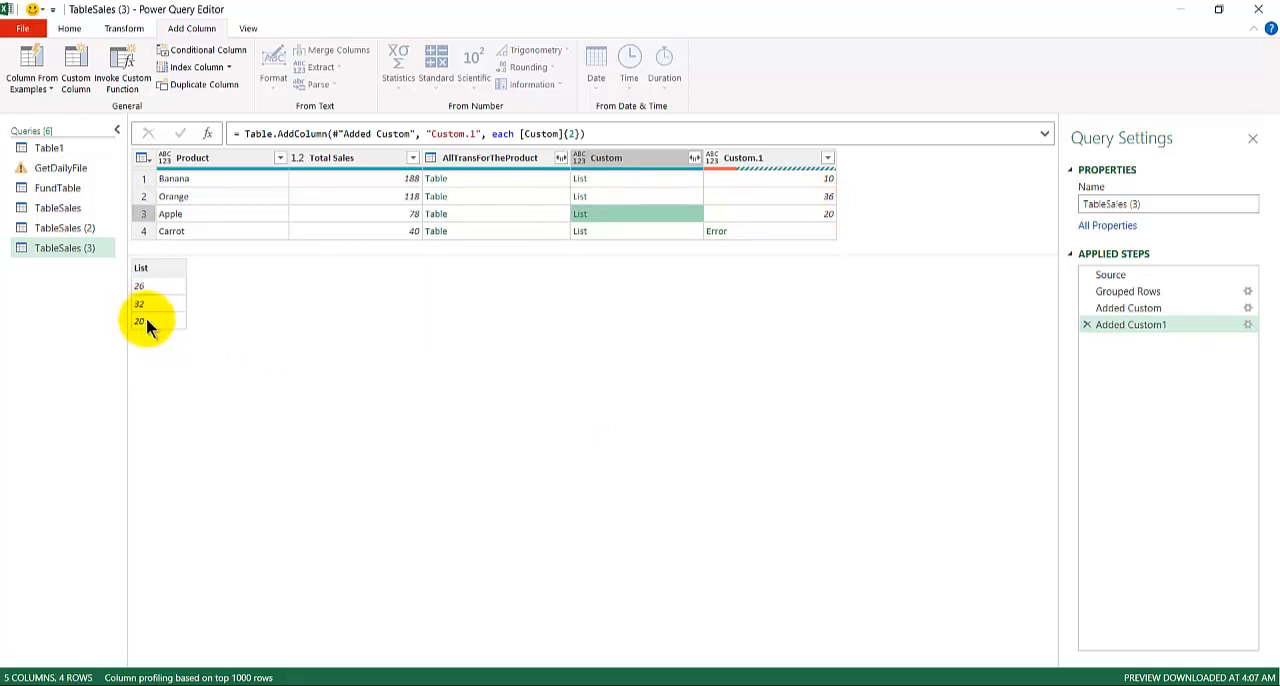
{"action": "left_click", "coordinate": [647, 232]}
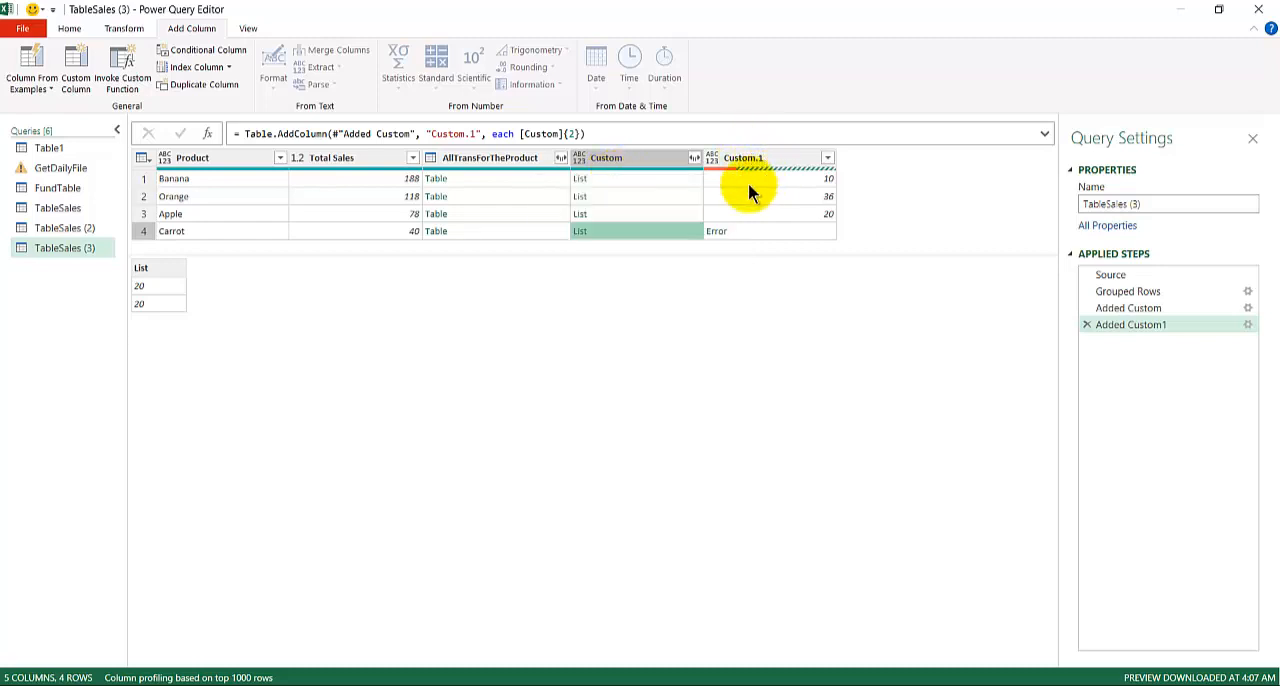
Preview Banana's list and add a custom column named Custom.2 with the formula [Custom]{4} to extract the fifth item of each list.
{"action": "left_click", "coordinate": [622, 177]}
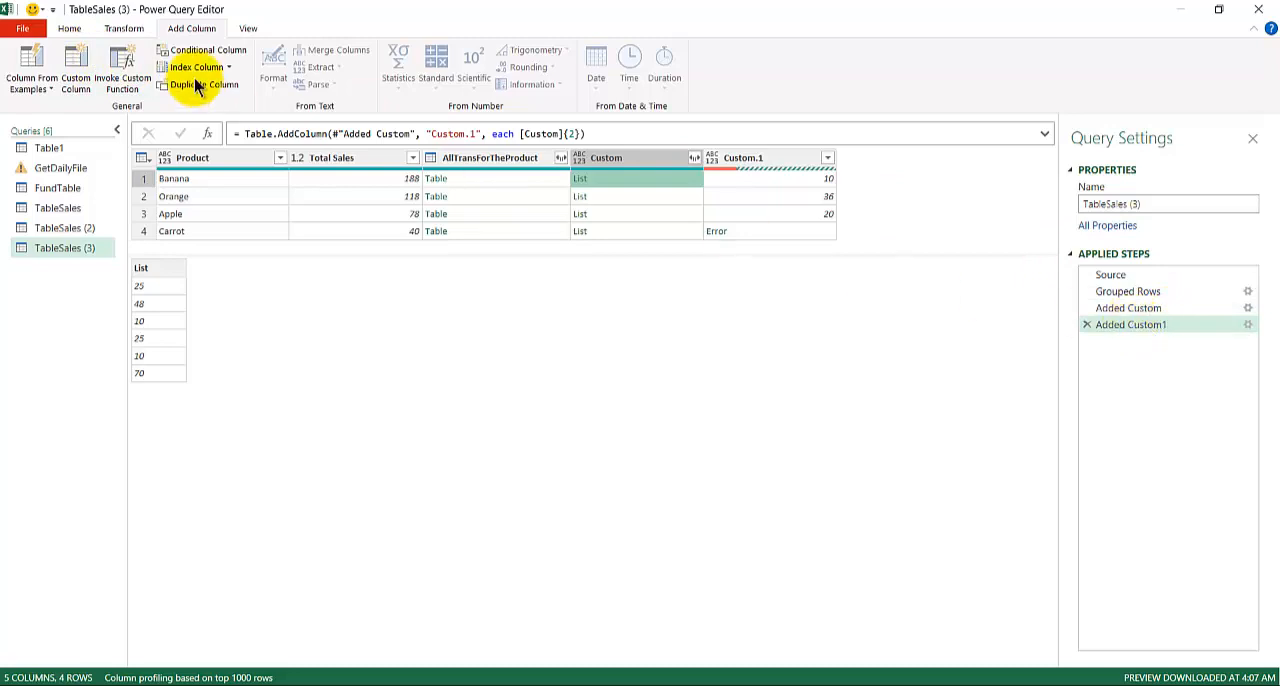
{"action": "left_click", "coordinate": [76, 62]}
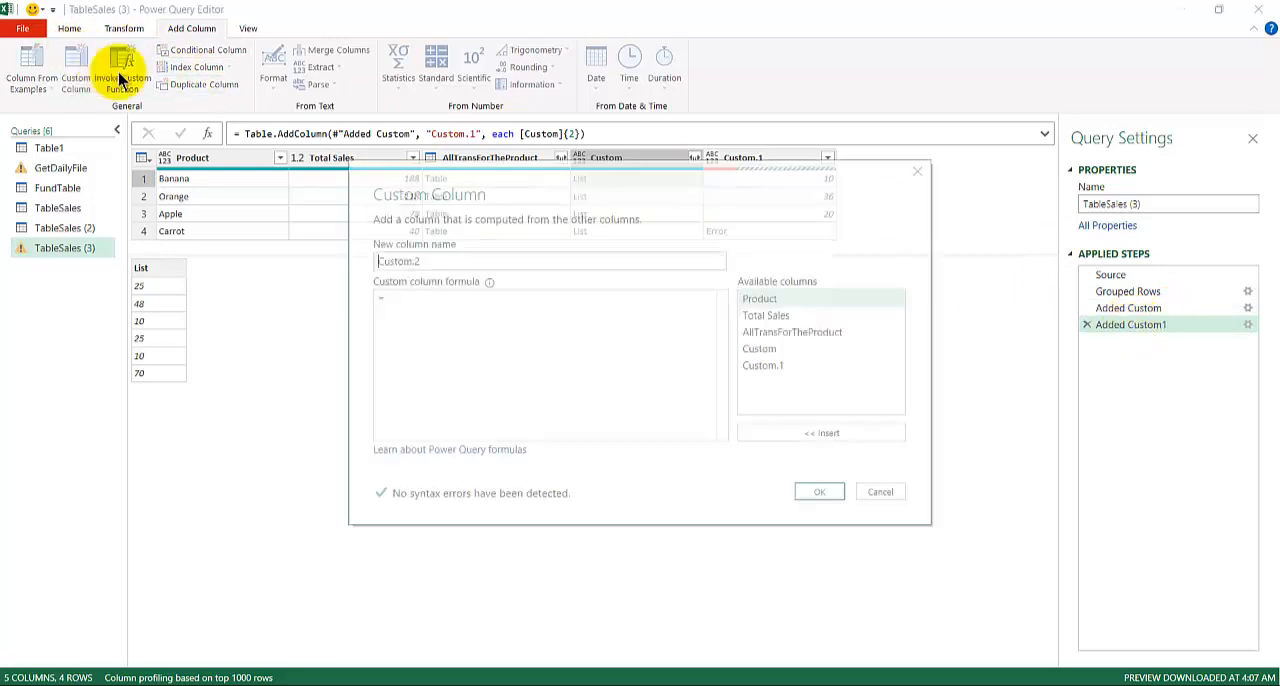
{"action": "left_click", "coordinate": [520, 317]}
{"action": "left_click", "coordinate": [780, 351]}
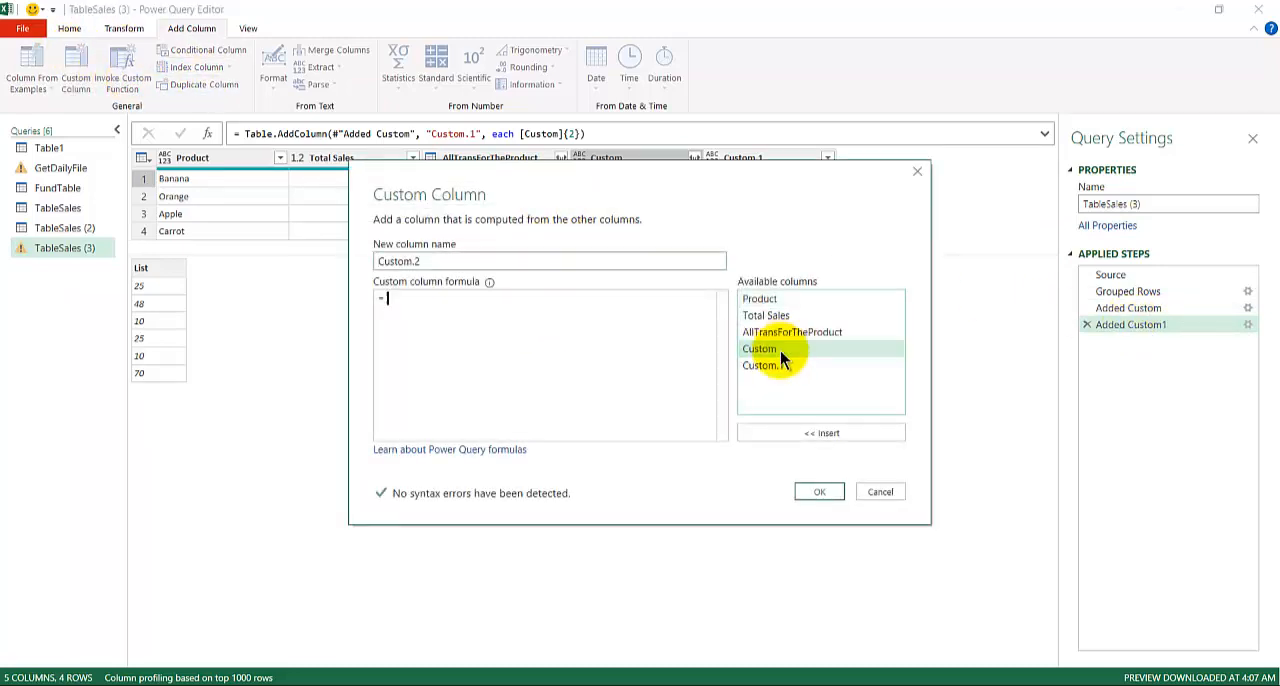
{"action": "double_click", "coordinate": [780, 351]}
{"action": "type", "text": "{5"}
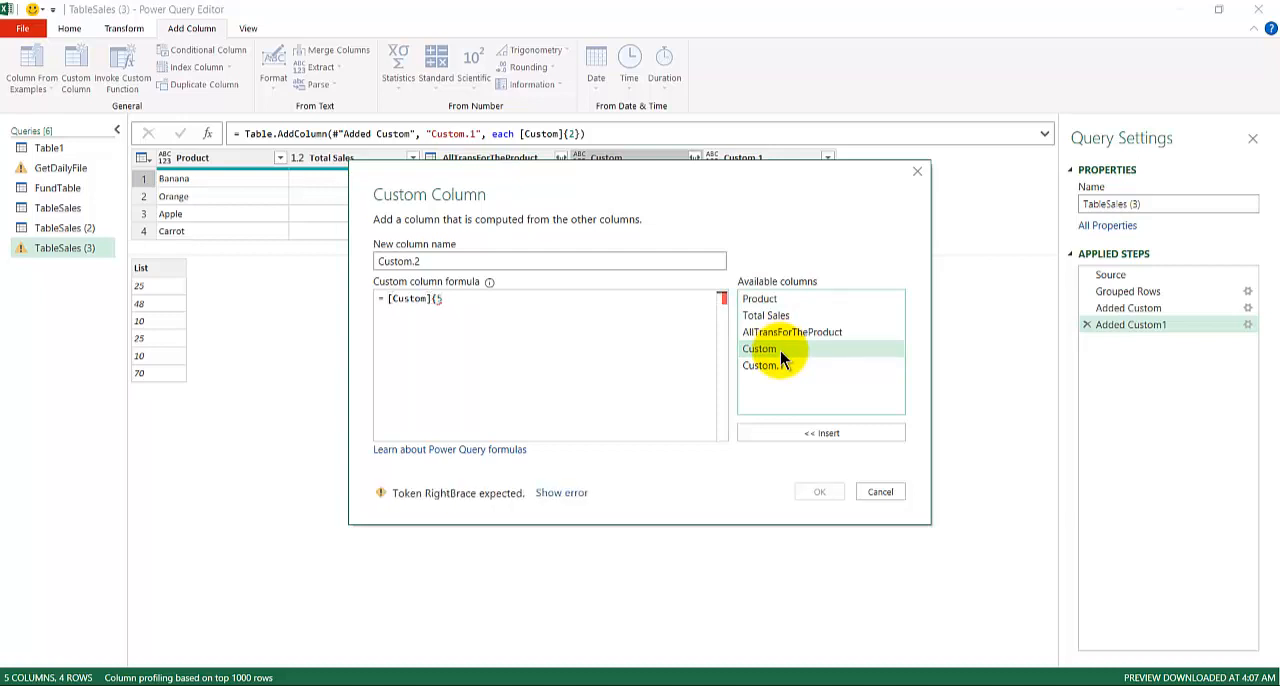
{"action": "type", "text": "}"}
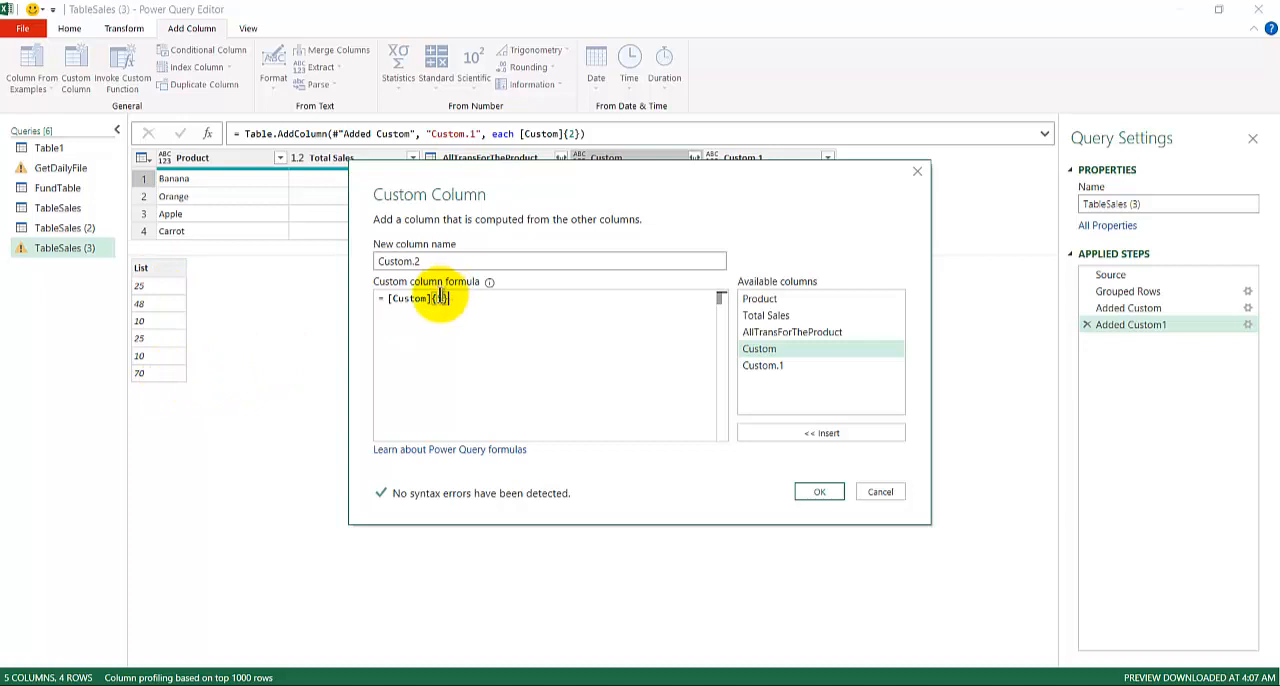
{"action": "key", "text": "BackSpace"}
{"action": "type", "text": "4"}
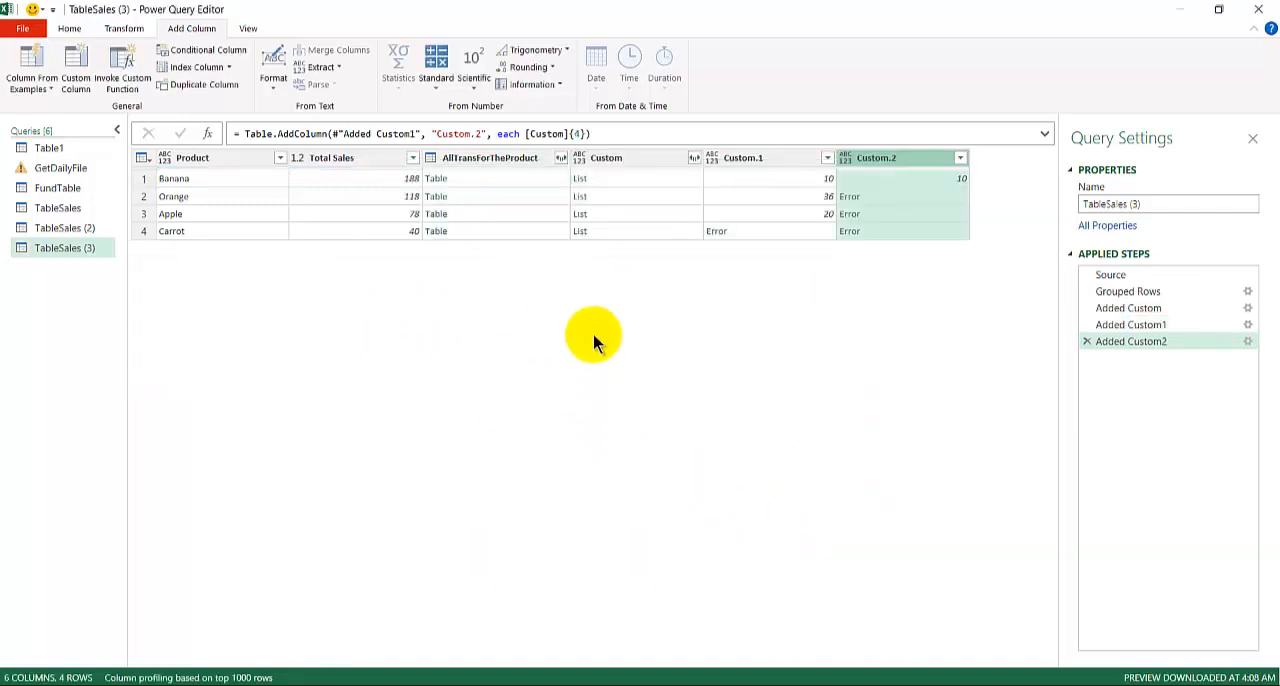
Preview the Custom column's lists for Banana, Orange, Apple and Carrot to compare their items with the Custom.2 results.
{"action": "left_click", "coordinate": [669, 182]}
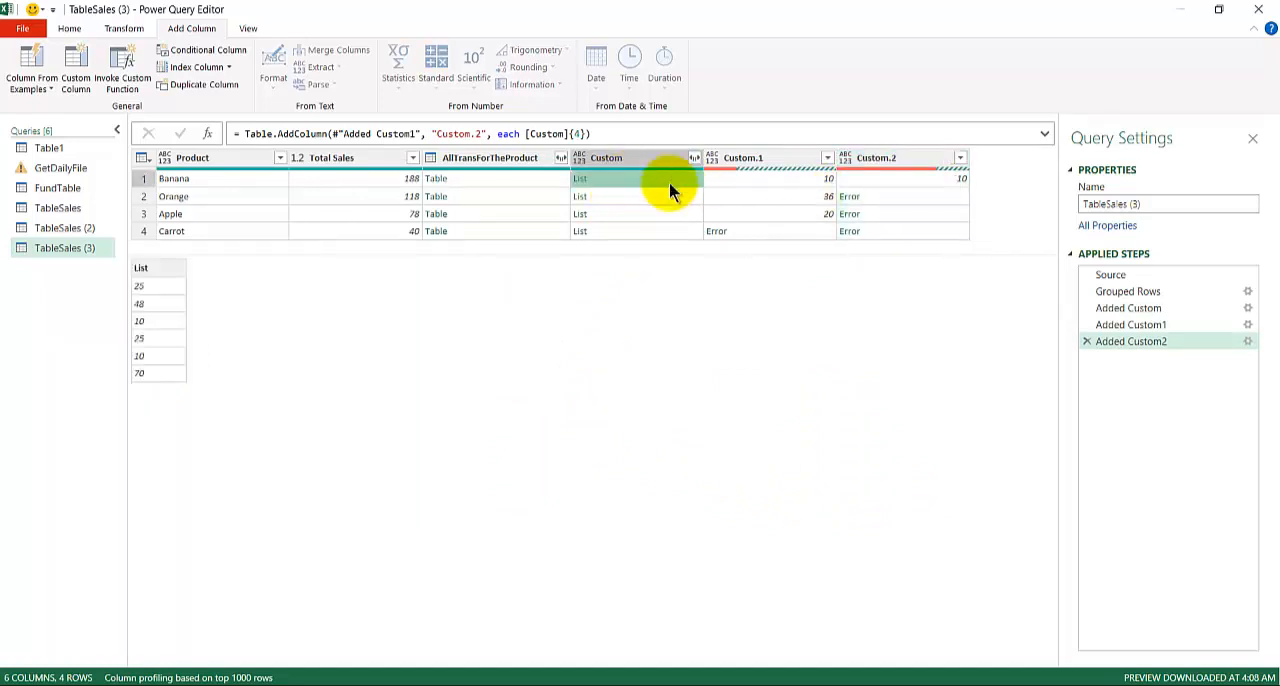
{"action": "left_click", "coordinate": [653, 200]}
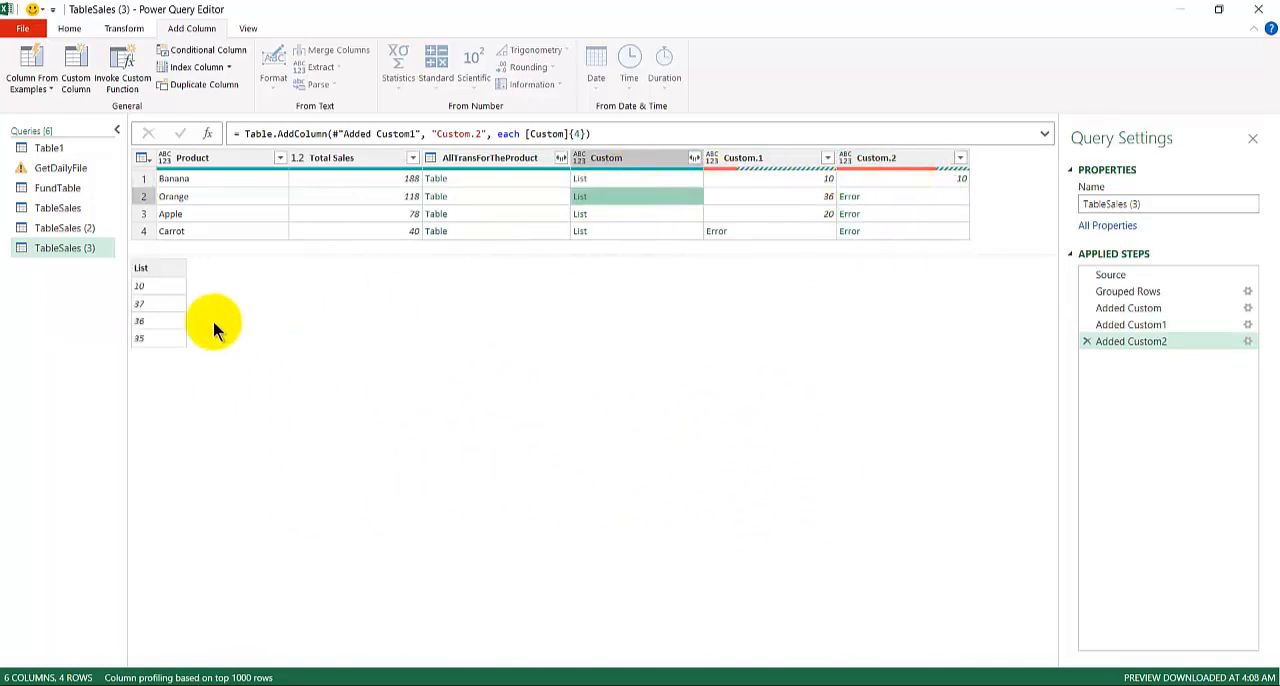
{"action": "left_click", "coordinate": [644, 213]}
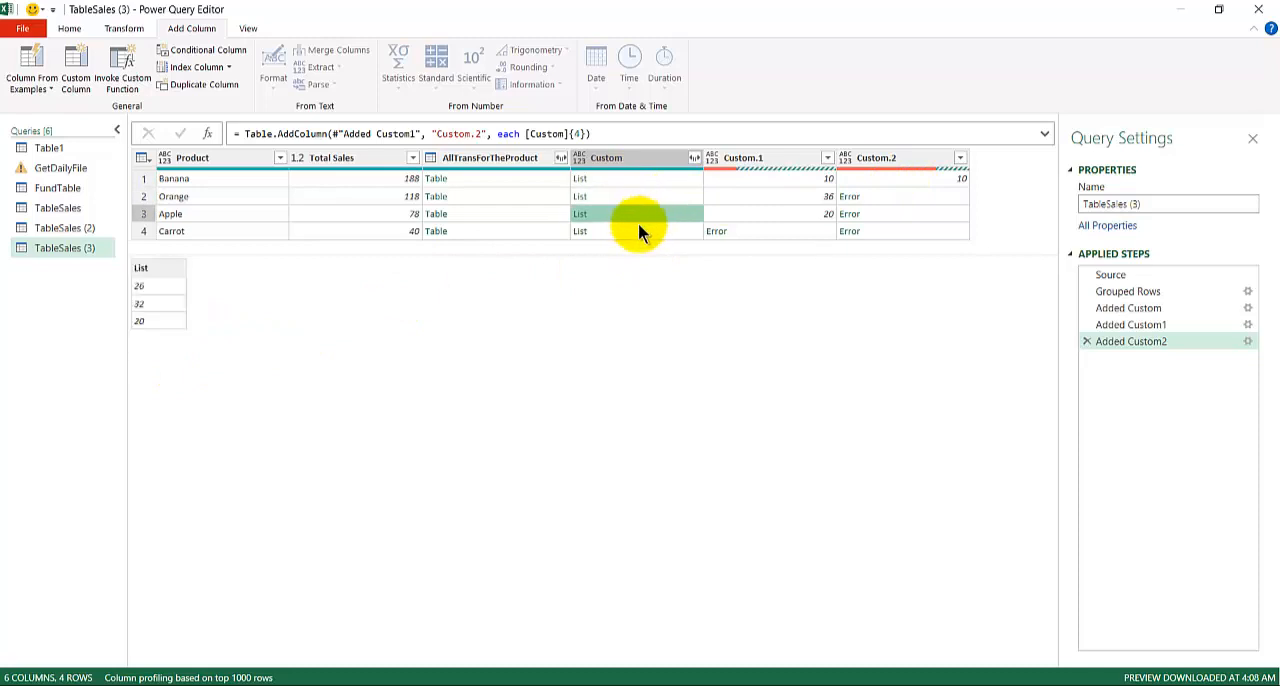
{"action": "left_click", "coordinate": [640, 231]}
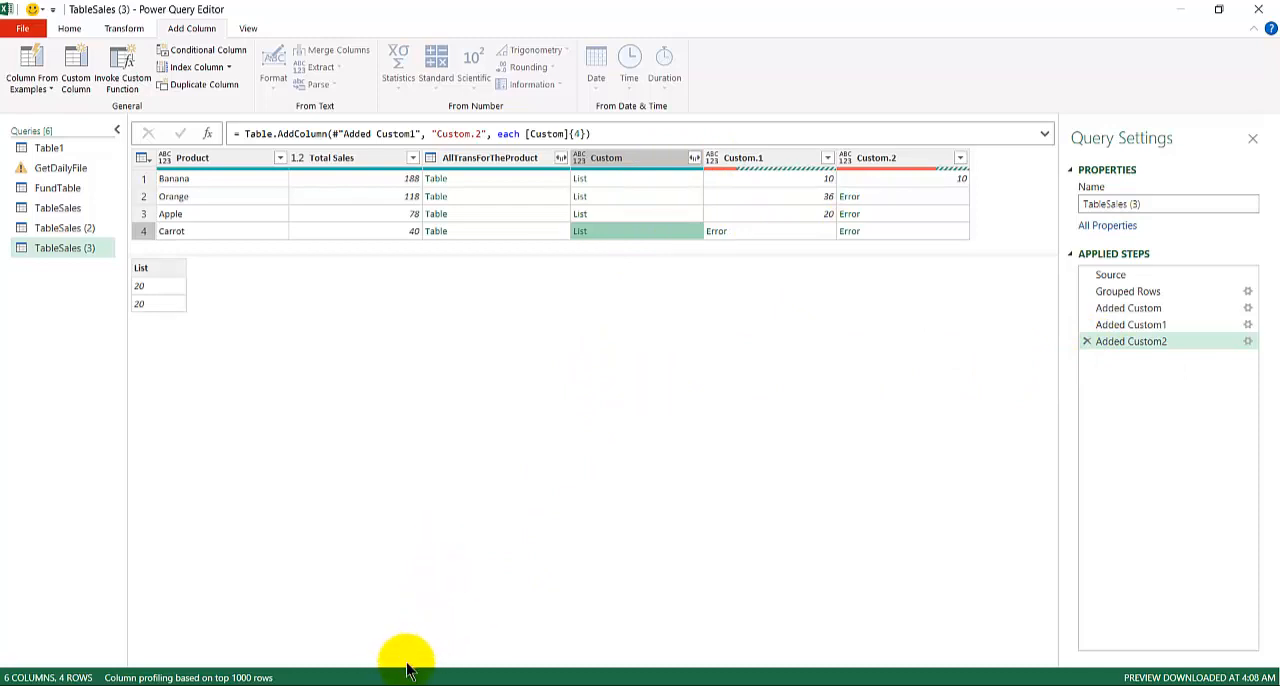
Switch to the PowerQuery Idea Book presentation in PowerPoint to view the slide on getting a list element by index.
{"action": "mouse_move", "coordinate": [405, 680]}
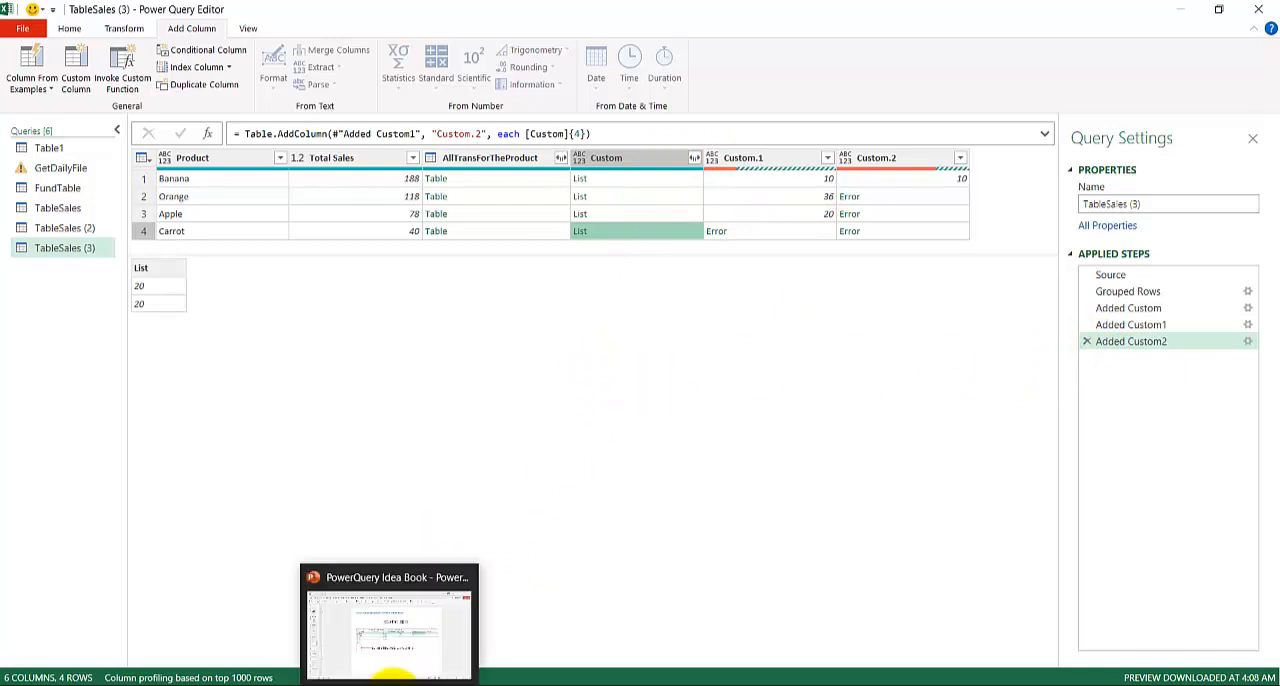
{"action": "left_click", "coordinate": [396, 632]}
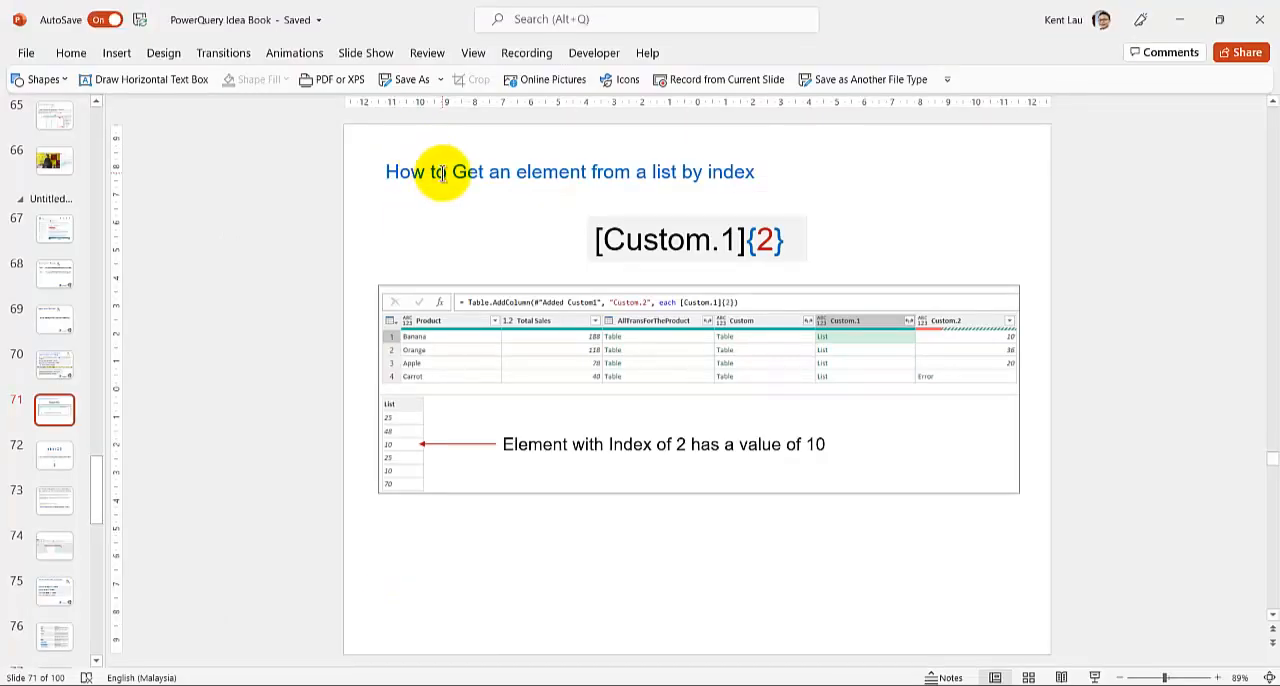